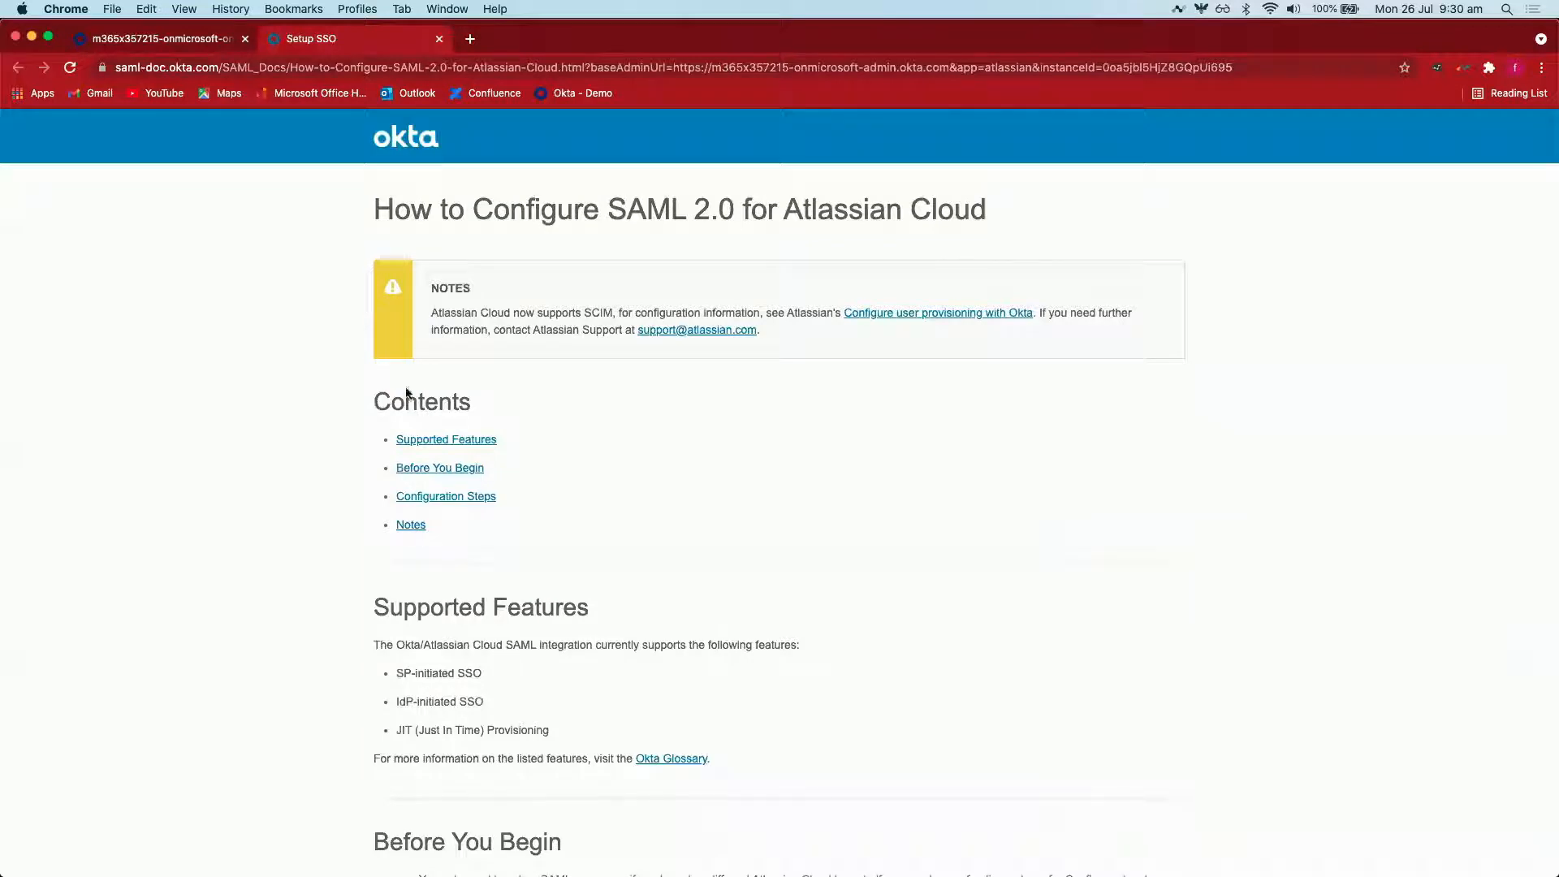
- Review Okta's SAML 2.0 setup instructions for Atlassian Cloud through the identity provider values, and close the instructions page
{"action": "scroll", "coordinate": [591, 578], "scroll_direction": "down", "scroll_amount": 15}
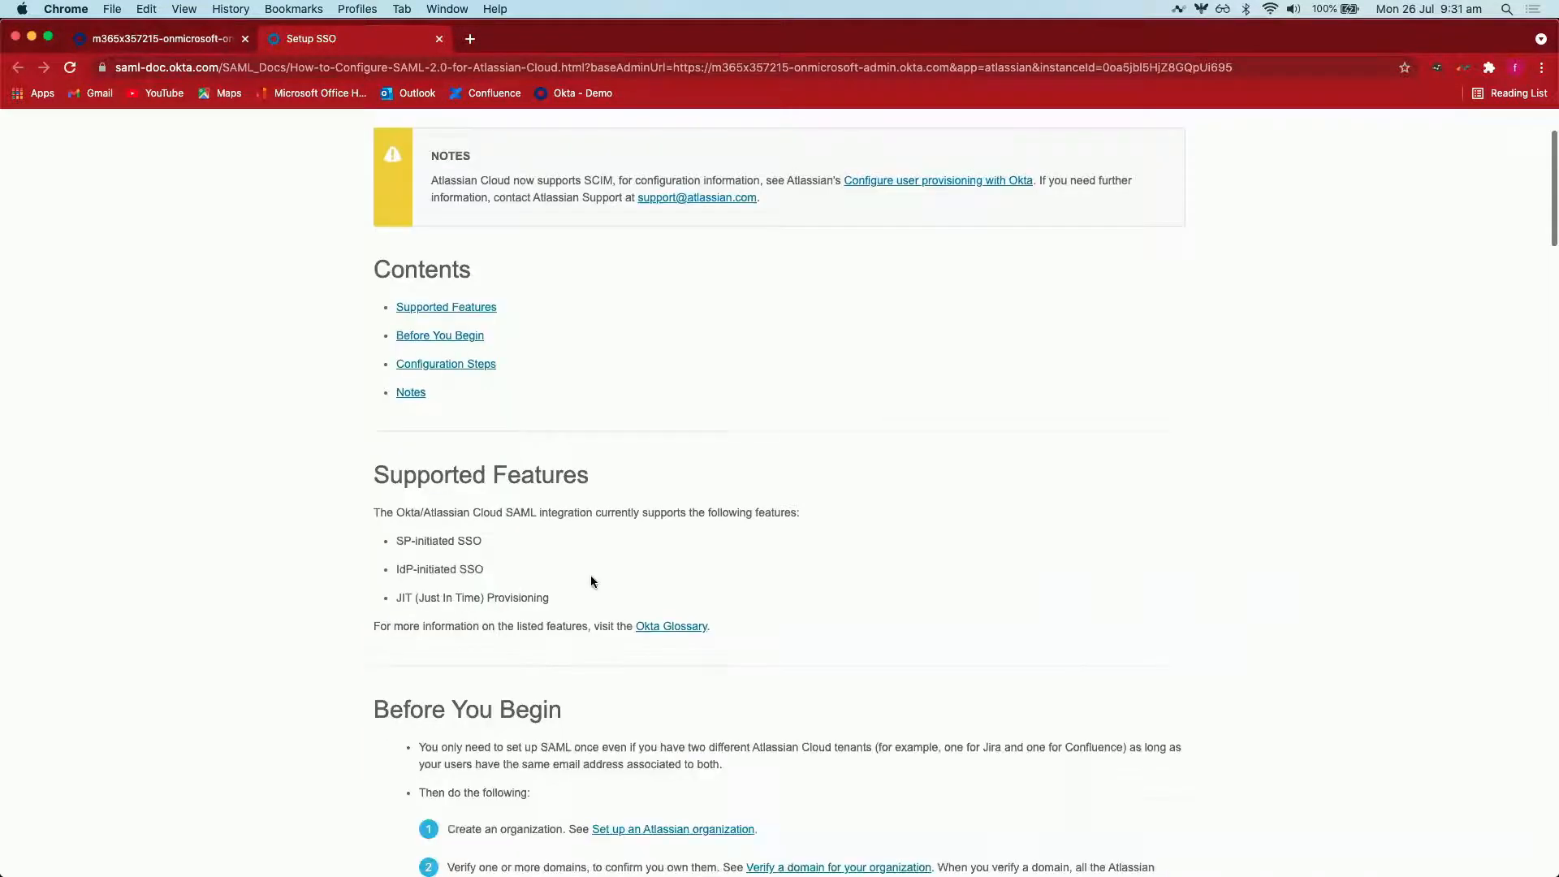
{"action": "scroll", "coordinate": [591, 581], "scroll_direction": "down", "scroll_amount": 2}
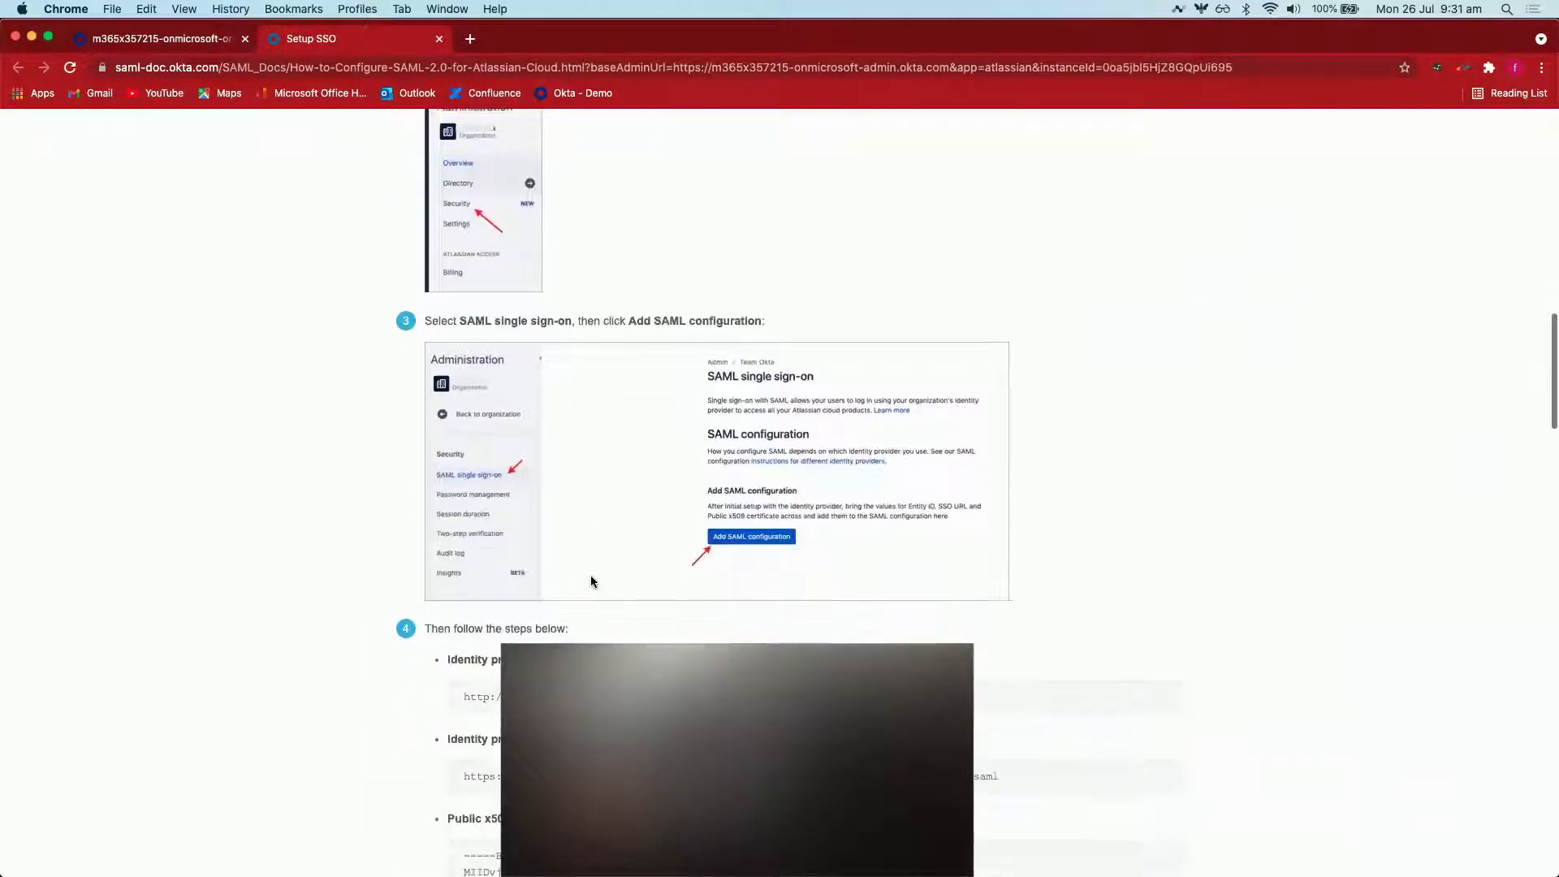
{"action": "scroll", "coordinate": [591, 578], "scroll_direction": "down", "scroll_amount": 6}
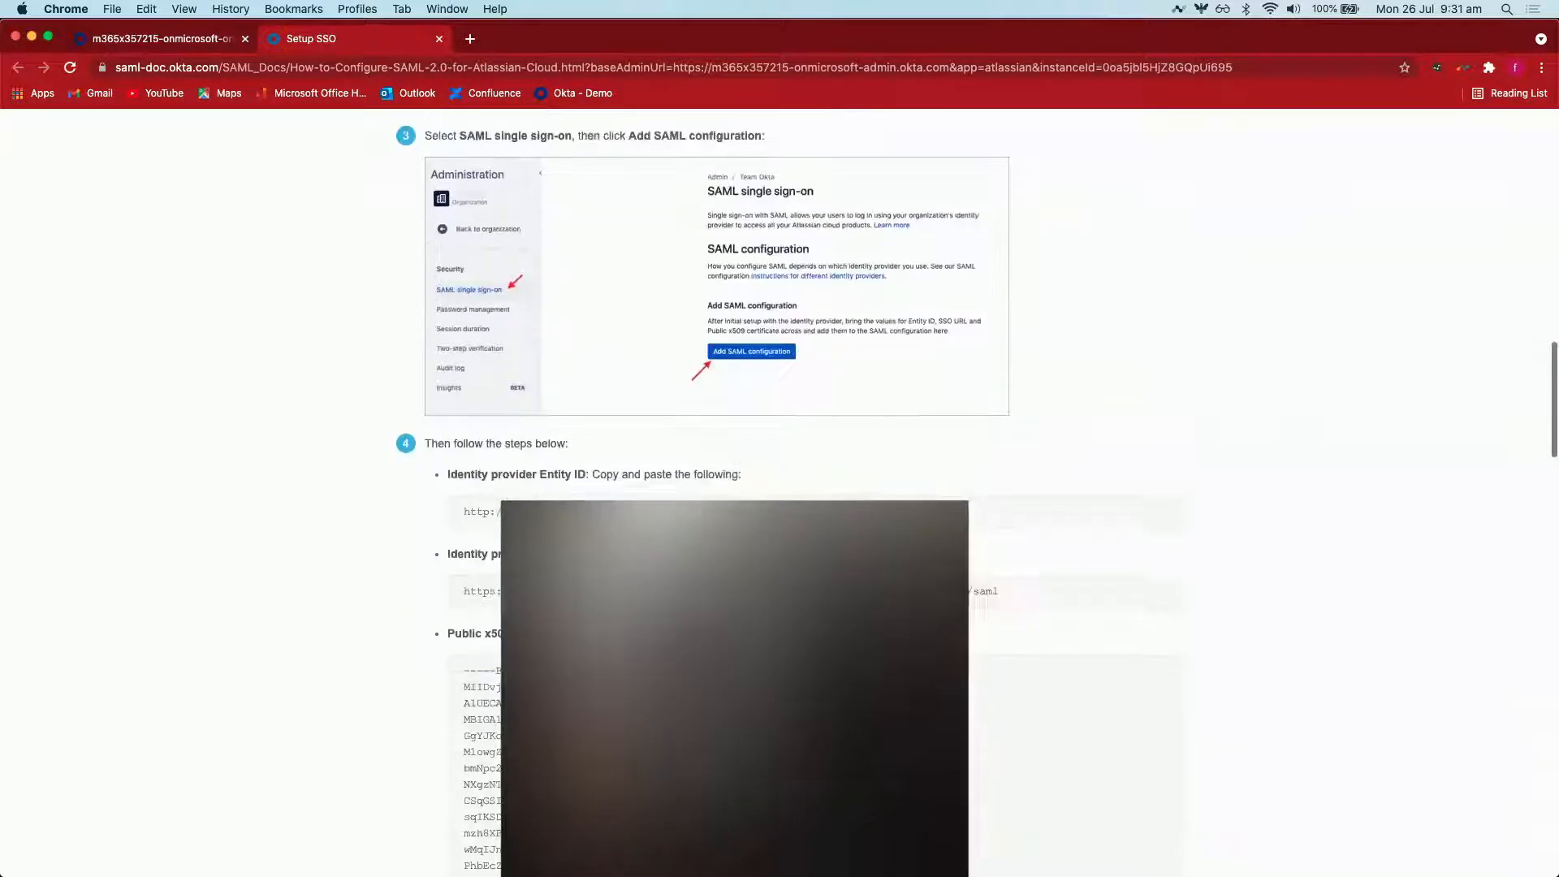
{"action": "left_click", "coordinate": [439, 39]}
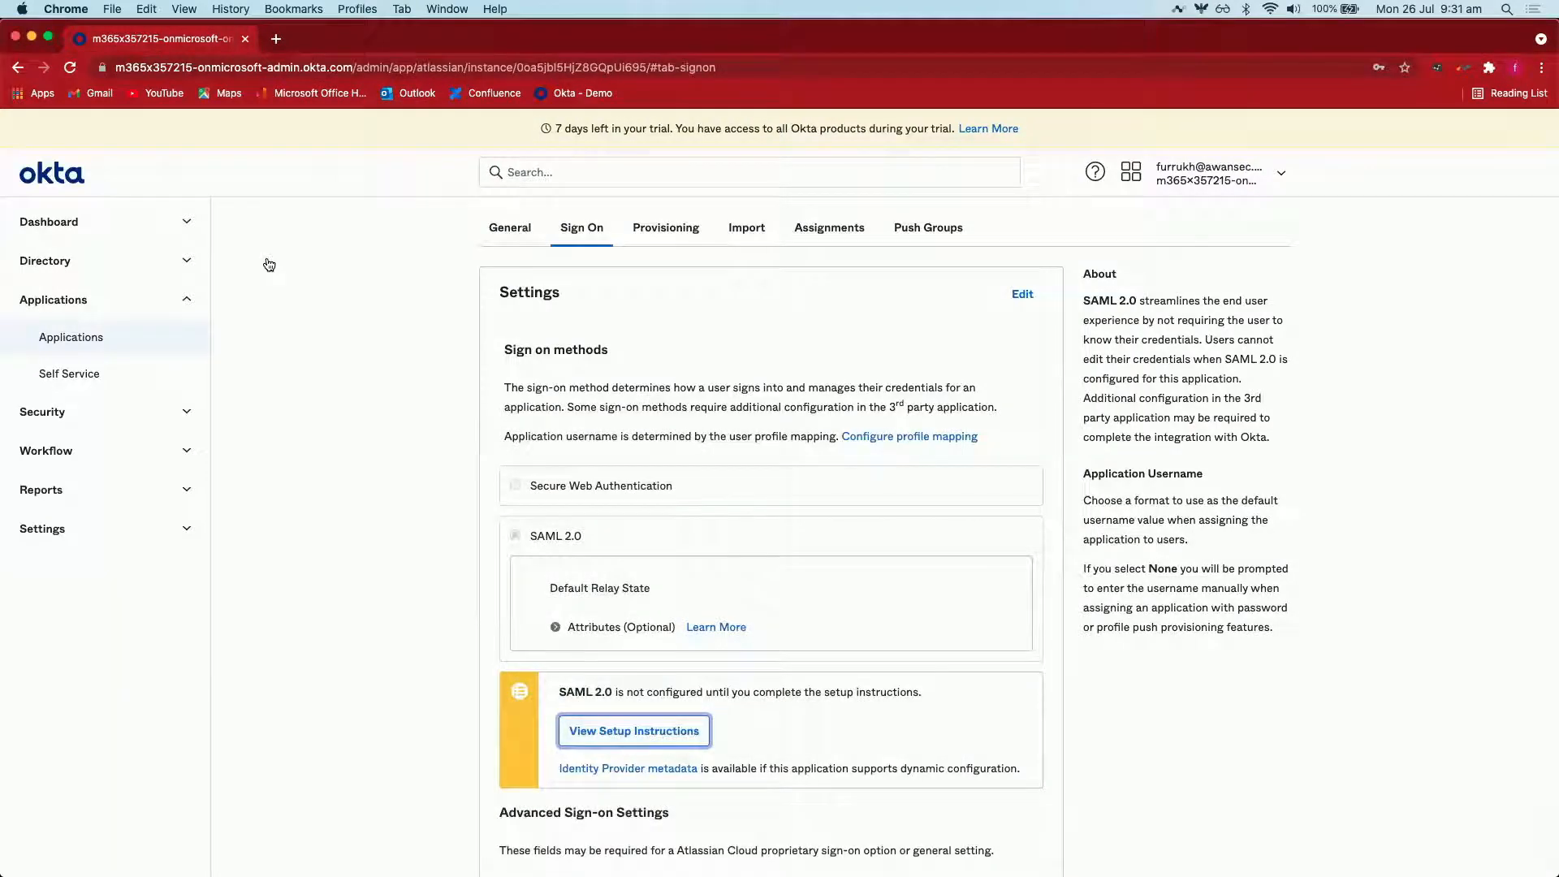
- Switch to Preview and enlarge the Integrate_Netskope_Reverse_Proxy_with_Okta-en.pdf window to fill the screen
{"action": "key", "text": "super+Tab"}
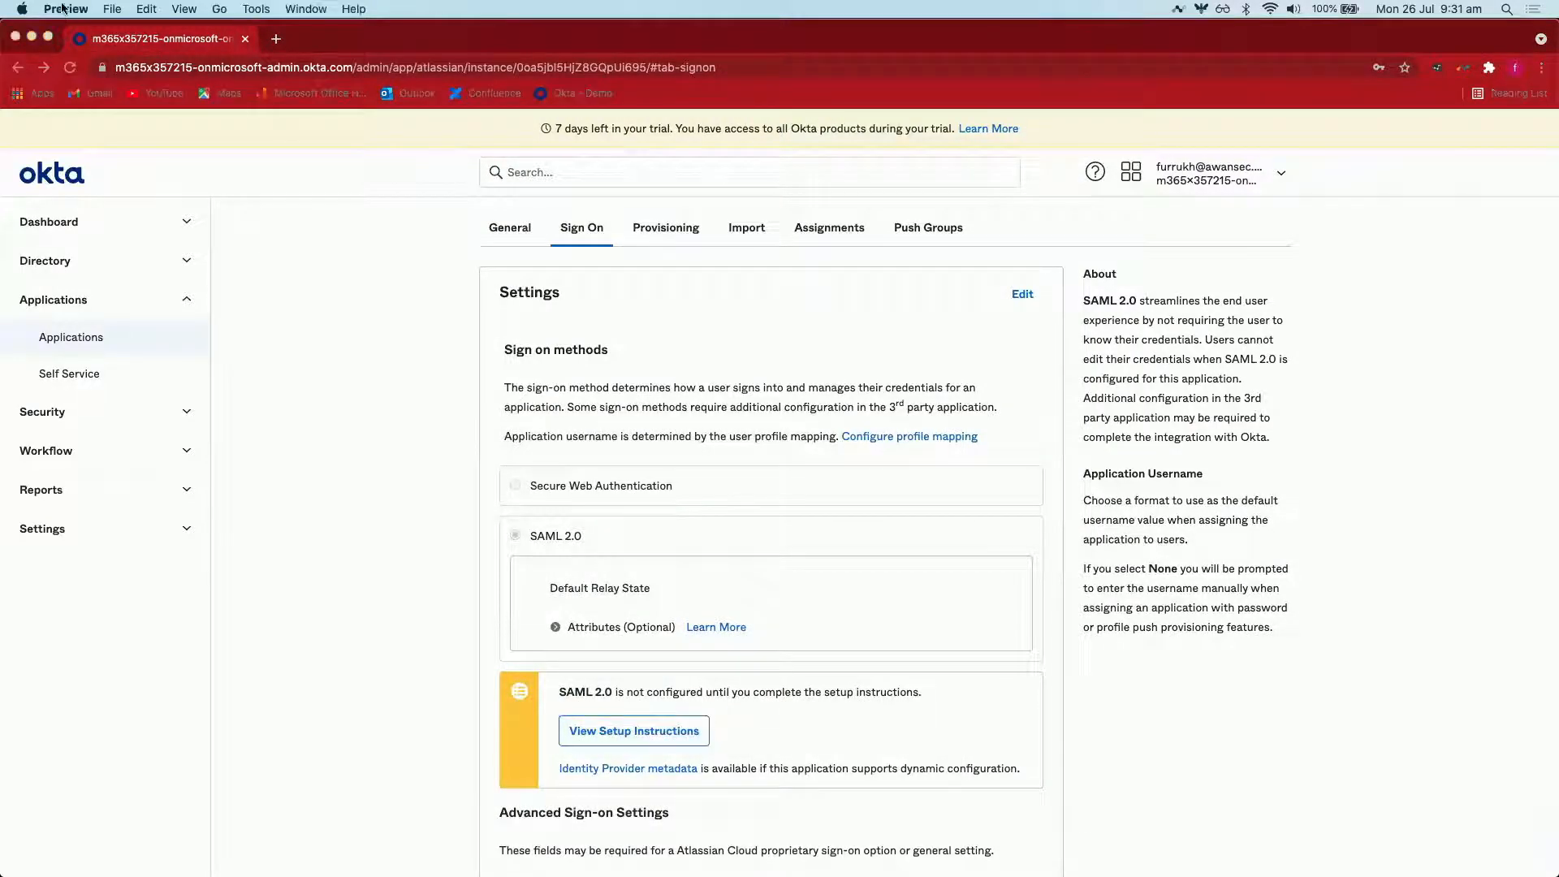
{"action": "left_click", "coordinate": [102, 9]}
{"action": "mouse_move", "coordinate": [219, 60]}
{"action": "left_click", "coordinate": [371, 67]}
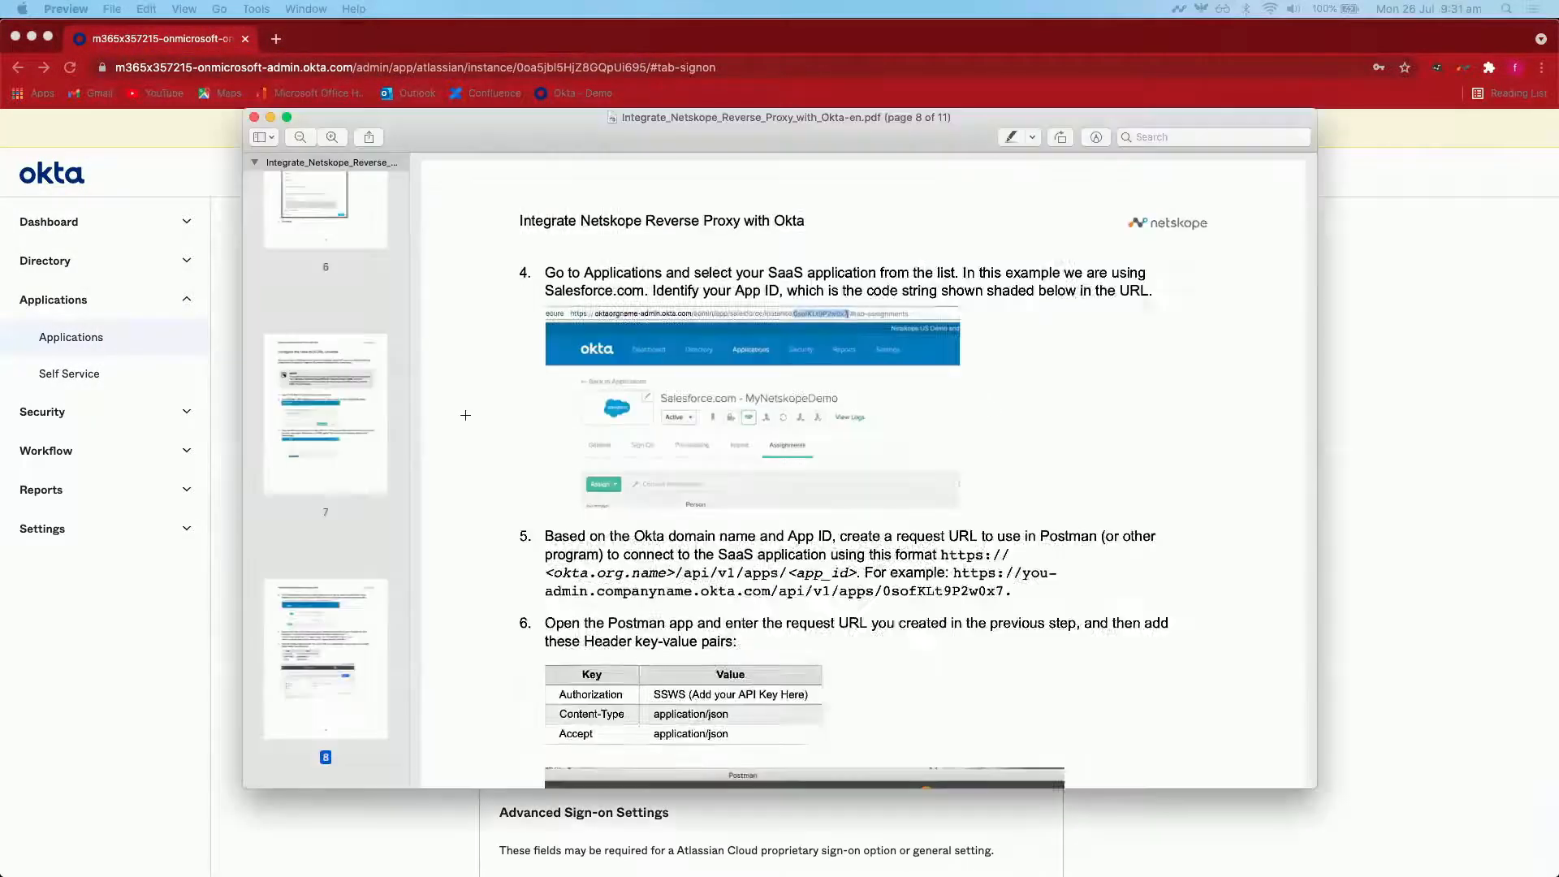
{"action": "key", "text": "alt+super+f"}
- Look through the Netskope reverse proxy guide from its cover to the SaaS application instance and Okta API token sections
{"action": "scroll", "coordinate": [464, 415], "scroll_direction": "up", "scroll_amount": 20}
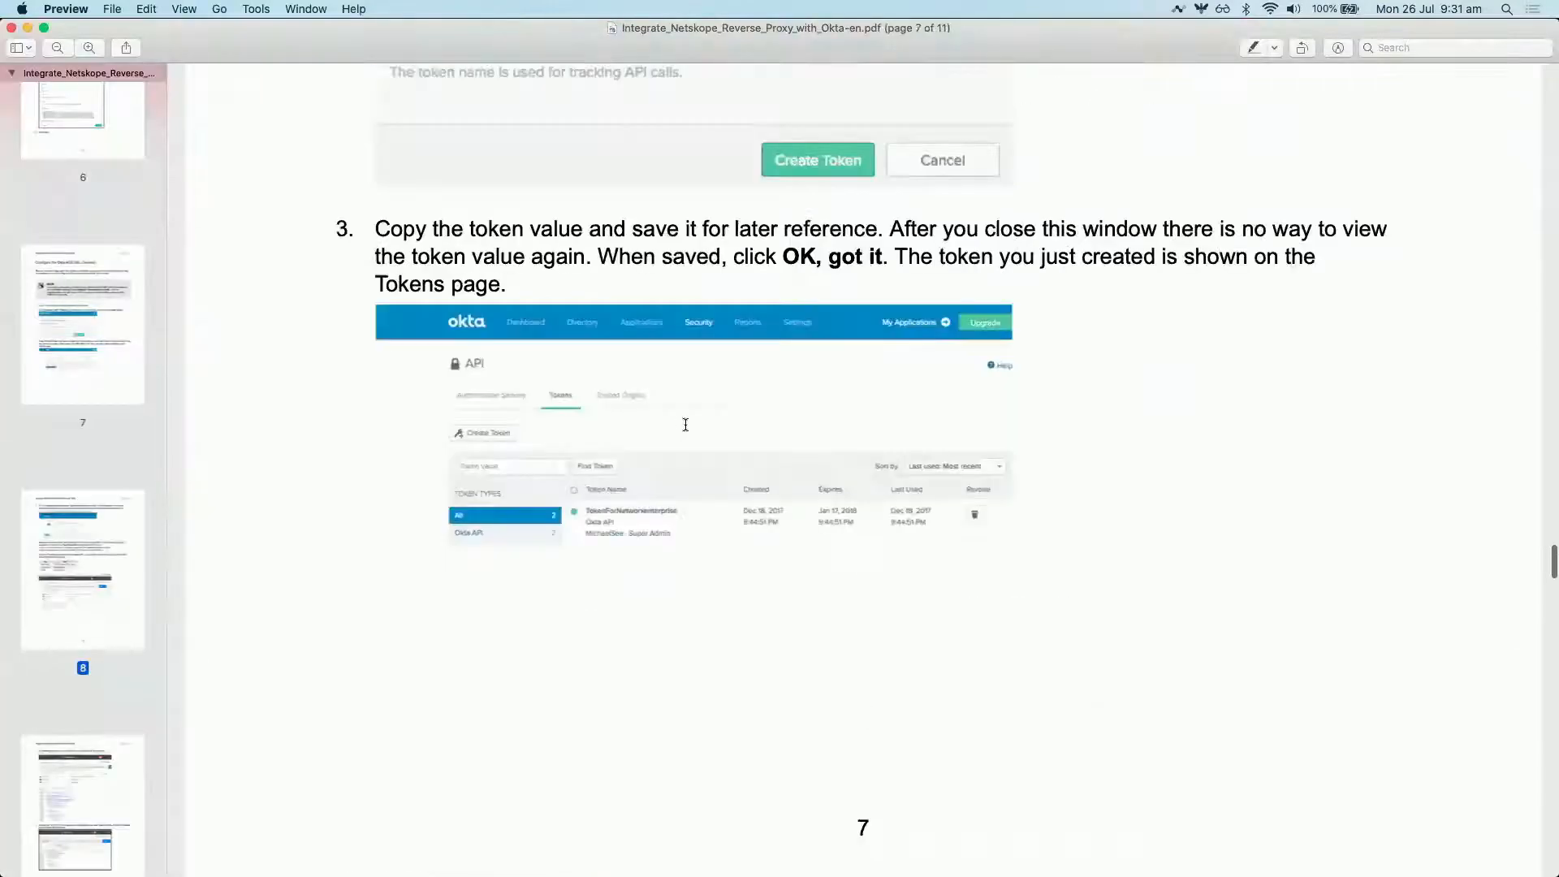
{"action": "scroll", "coordinate": [685, 425], "scroll_direction": "up", "scroll_amount": 20}
{"action": "scroll", "coordinate": [681, 435], "scroll_direction": "down", "scroll_amount": 3}
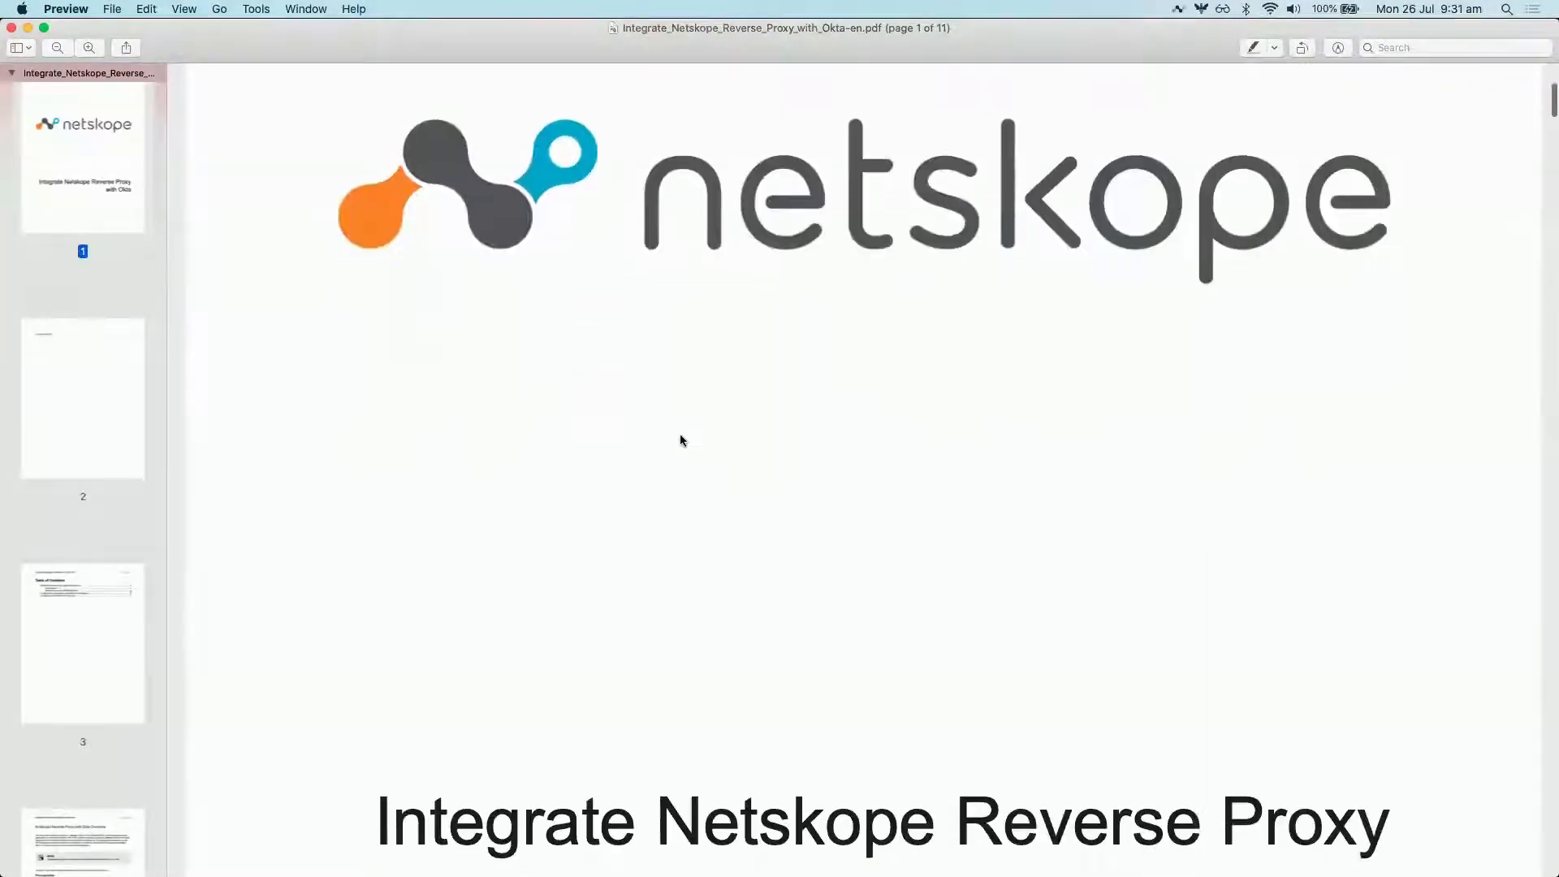
{"action": "key", "text": "super+minus"}
{"action": "scroll", "coordinate": [681, 439], "scroll_direction": "down", "scroll_amount": 10}
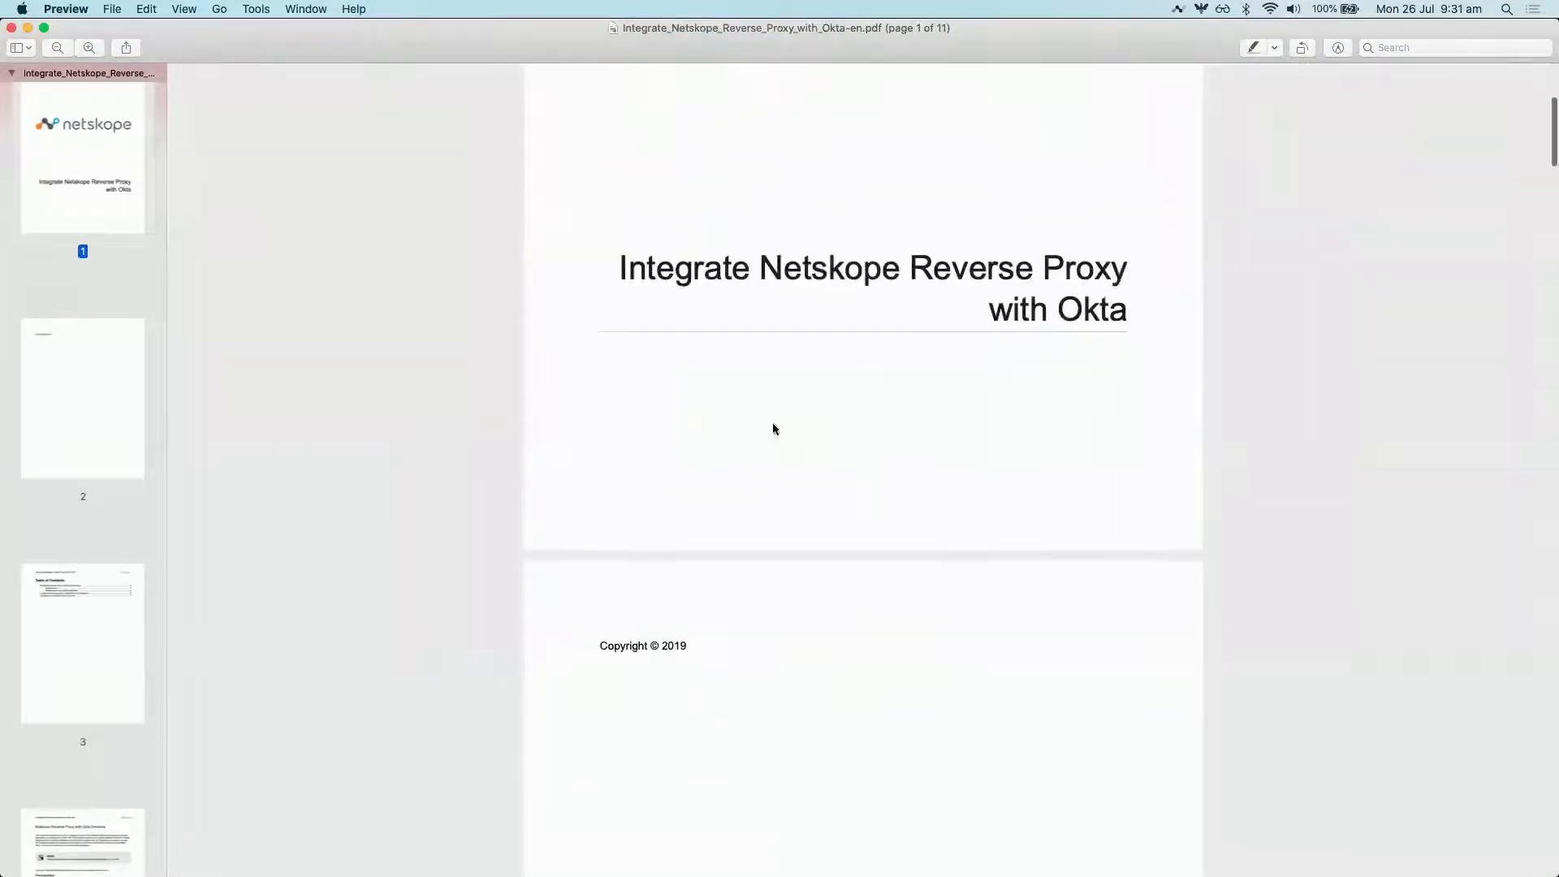
{"action": "scroll", "coordinate": [747, 555], "scroll_direction": "down", "scroll_amount": 20}
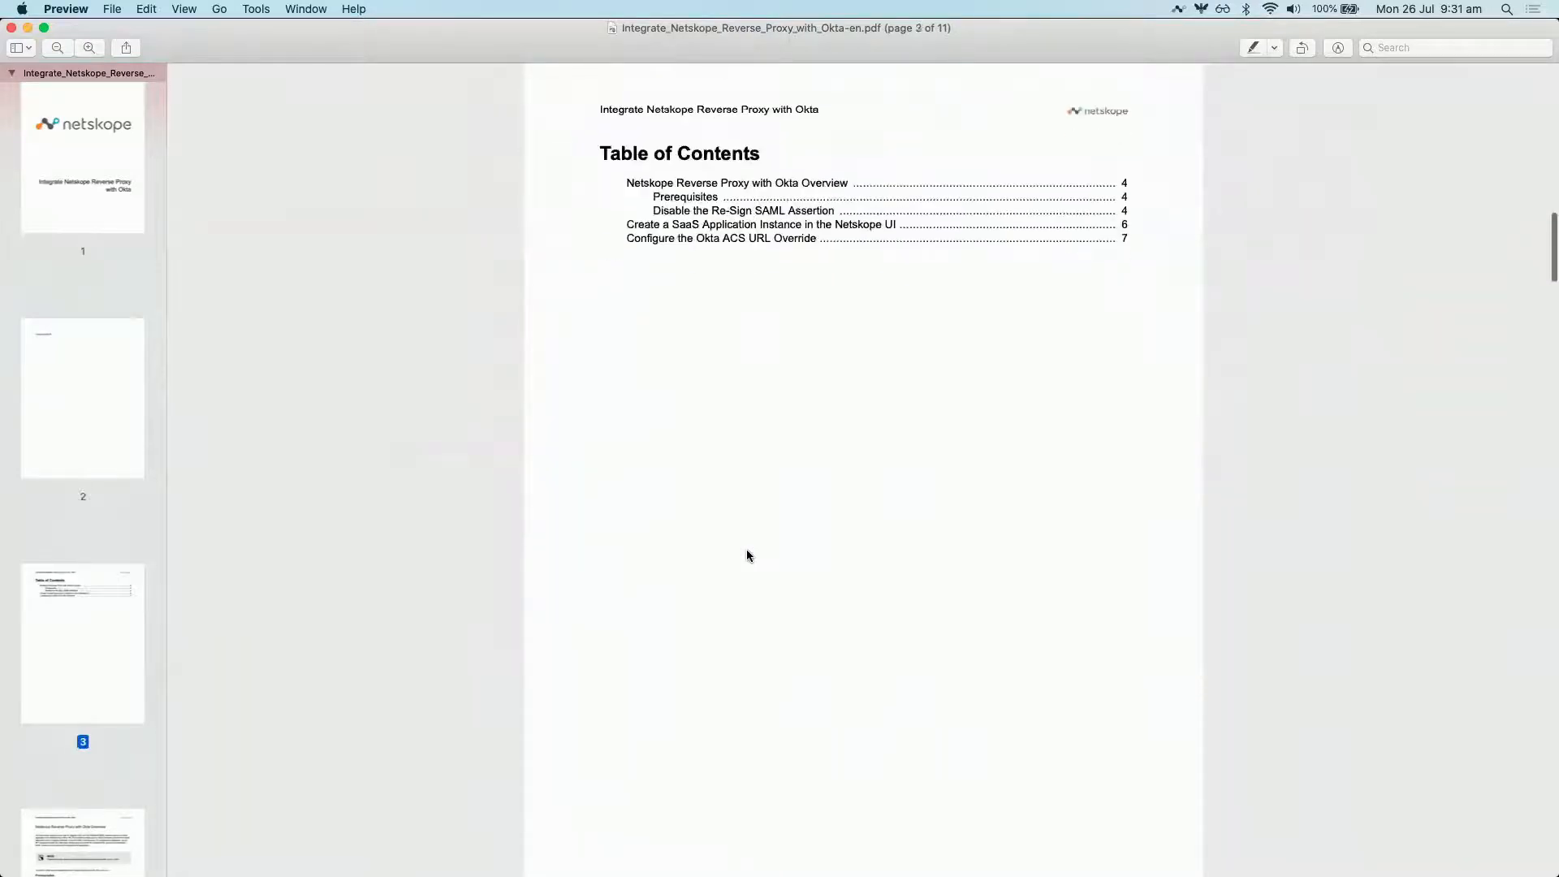
{"action": "scroll", "coordinate": [747, 555], "scroll_direction": "down", "scroll_amount": 20}
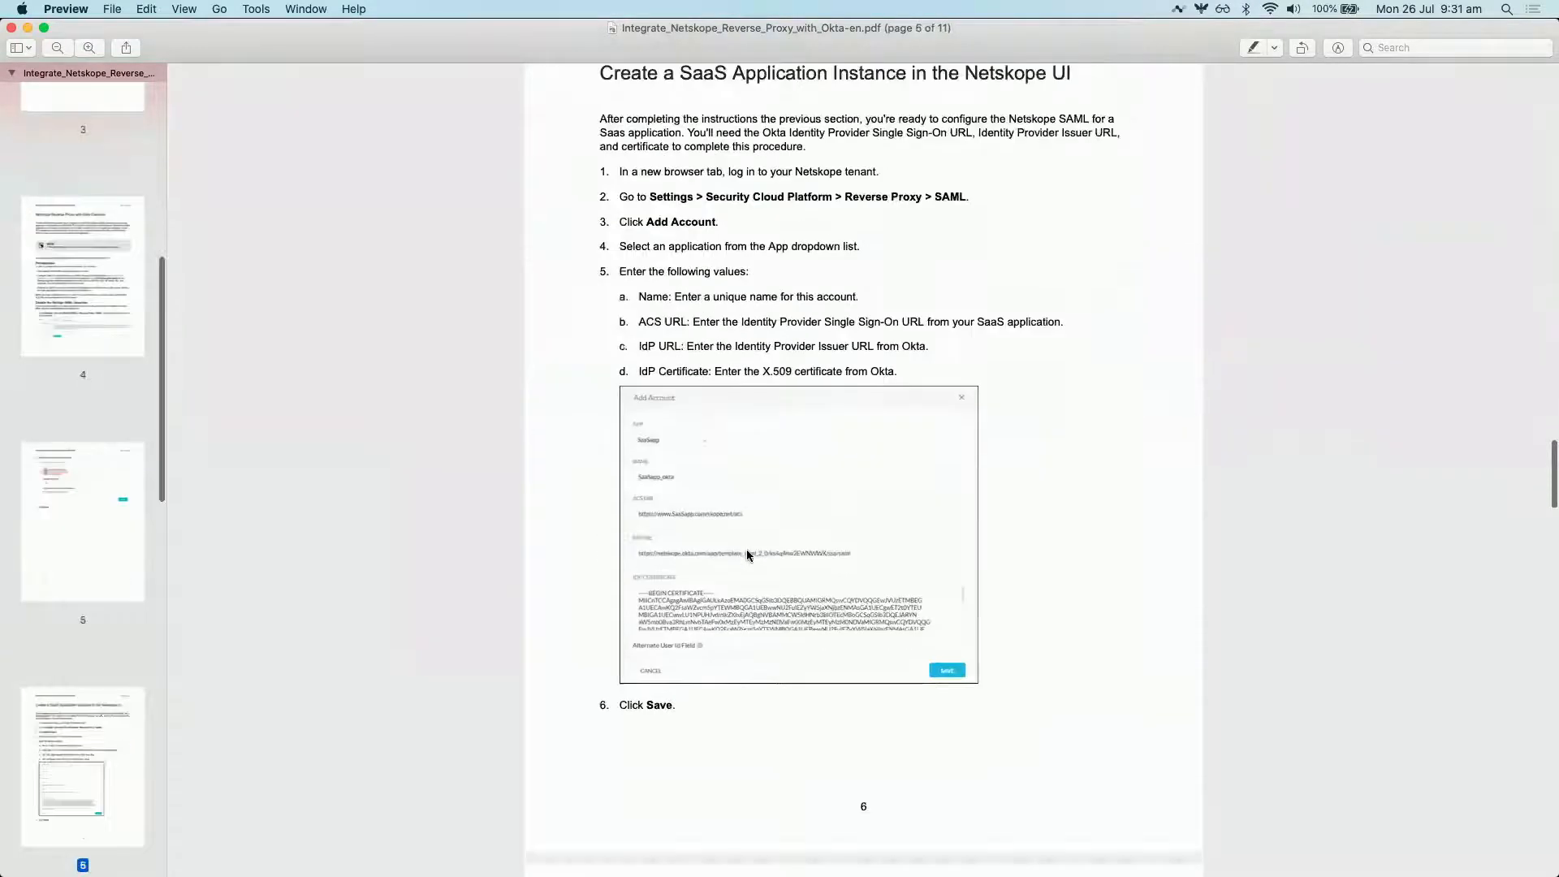
{"action": "scroll", "coordinate": [747, 555], "scroll_direction": "down", "scroll_amount": 5}
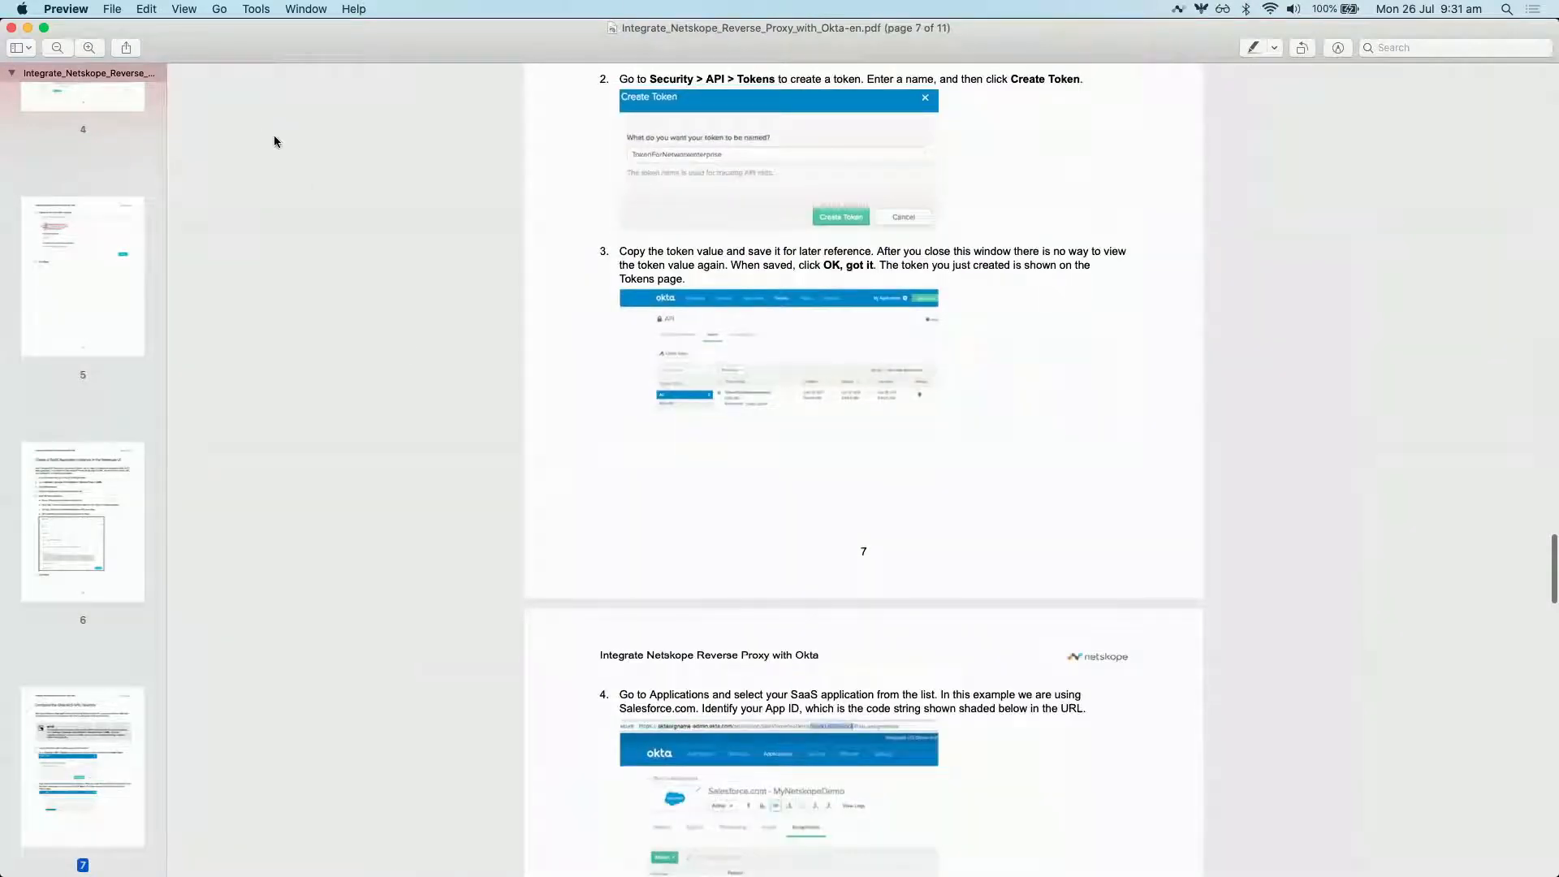
- Switch to Chrome and expand the optional SAML 2.0 attributes in Atlassian Cloud's sign-on settings
{"action": "key", "text": "super+Tab"}
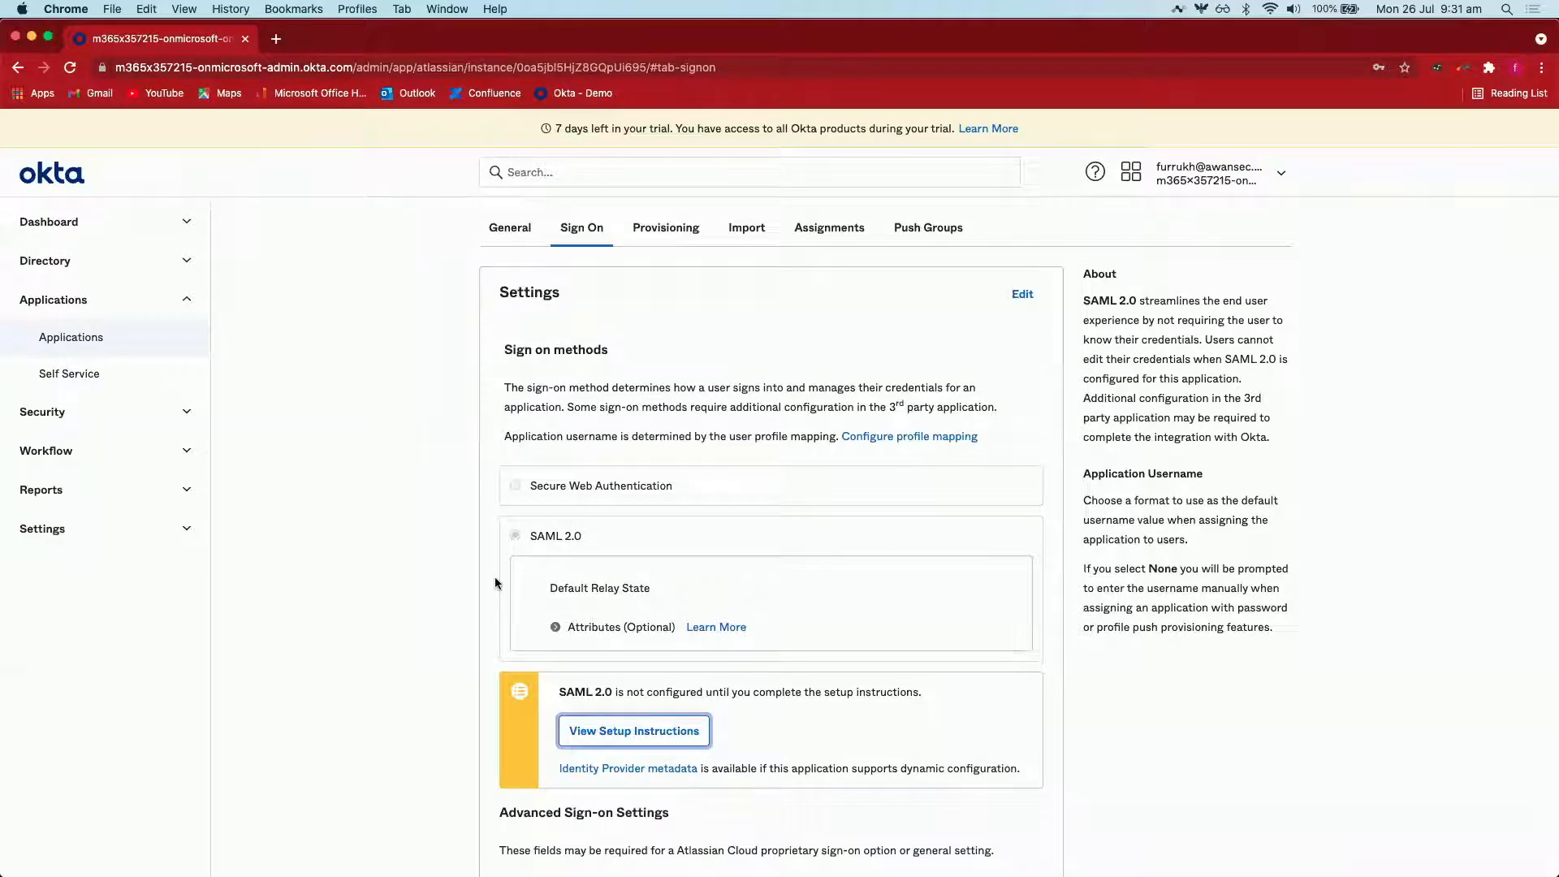
{"action": "scroll", "coordinate": [537, 604], "scroll_direction": "down", "scroll_amount": 1}
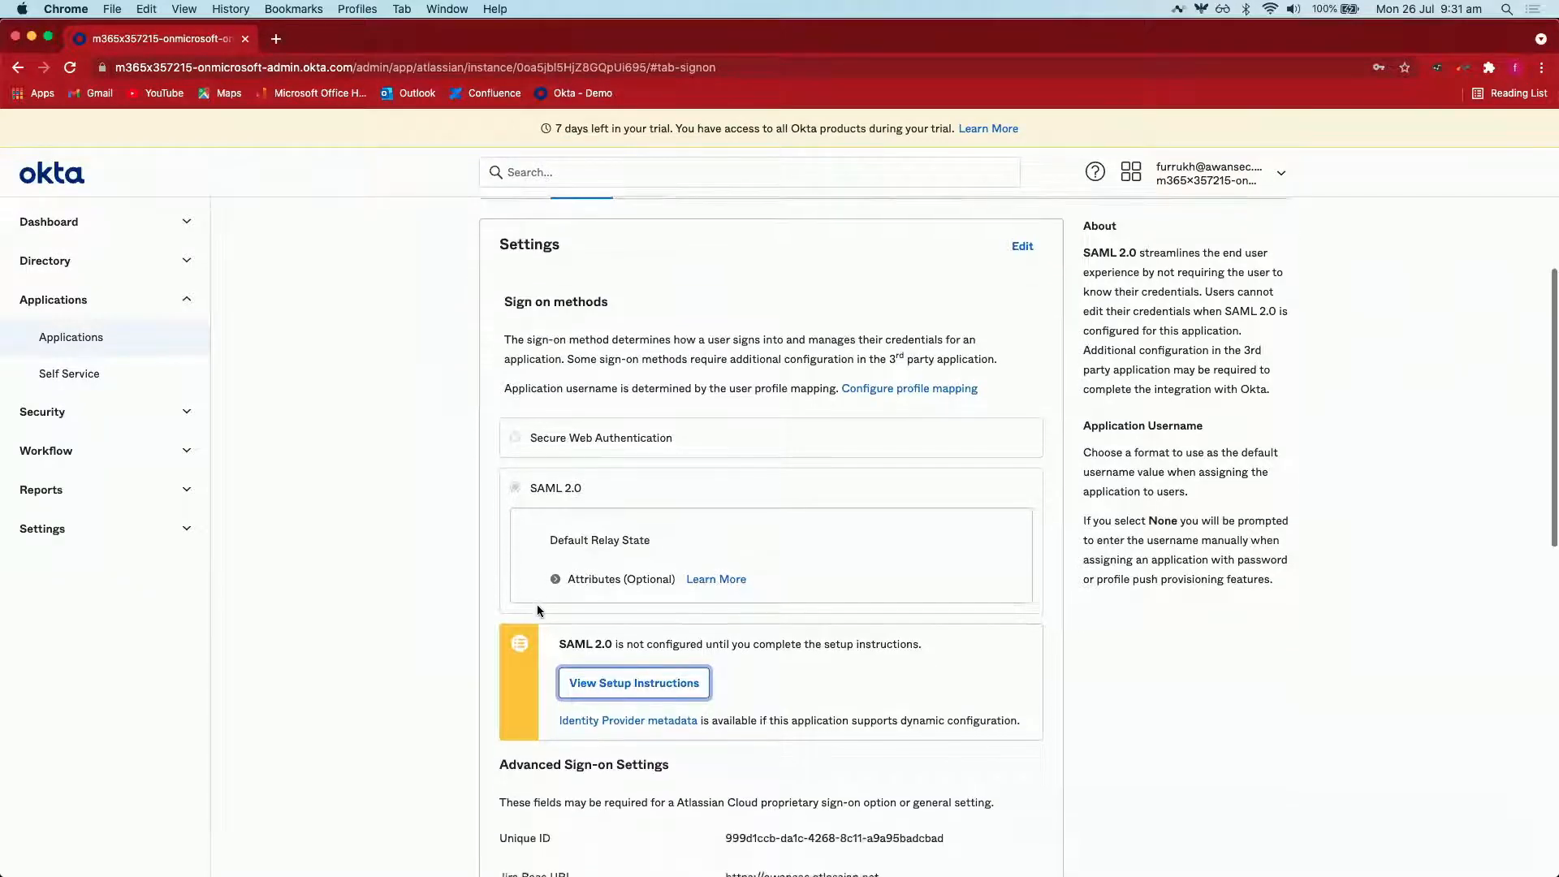
{"action": "scroll", "coordinate": [601, 483], "scroll_direction": "up", "scroll_amount": 3}
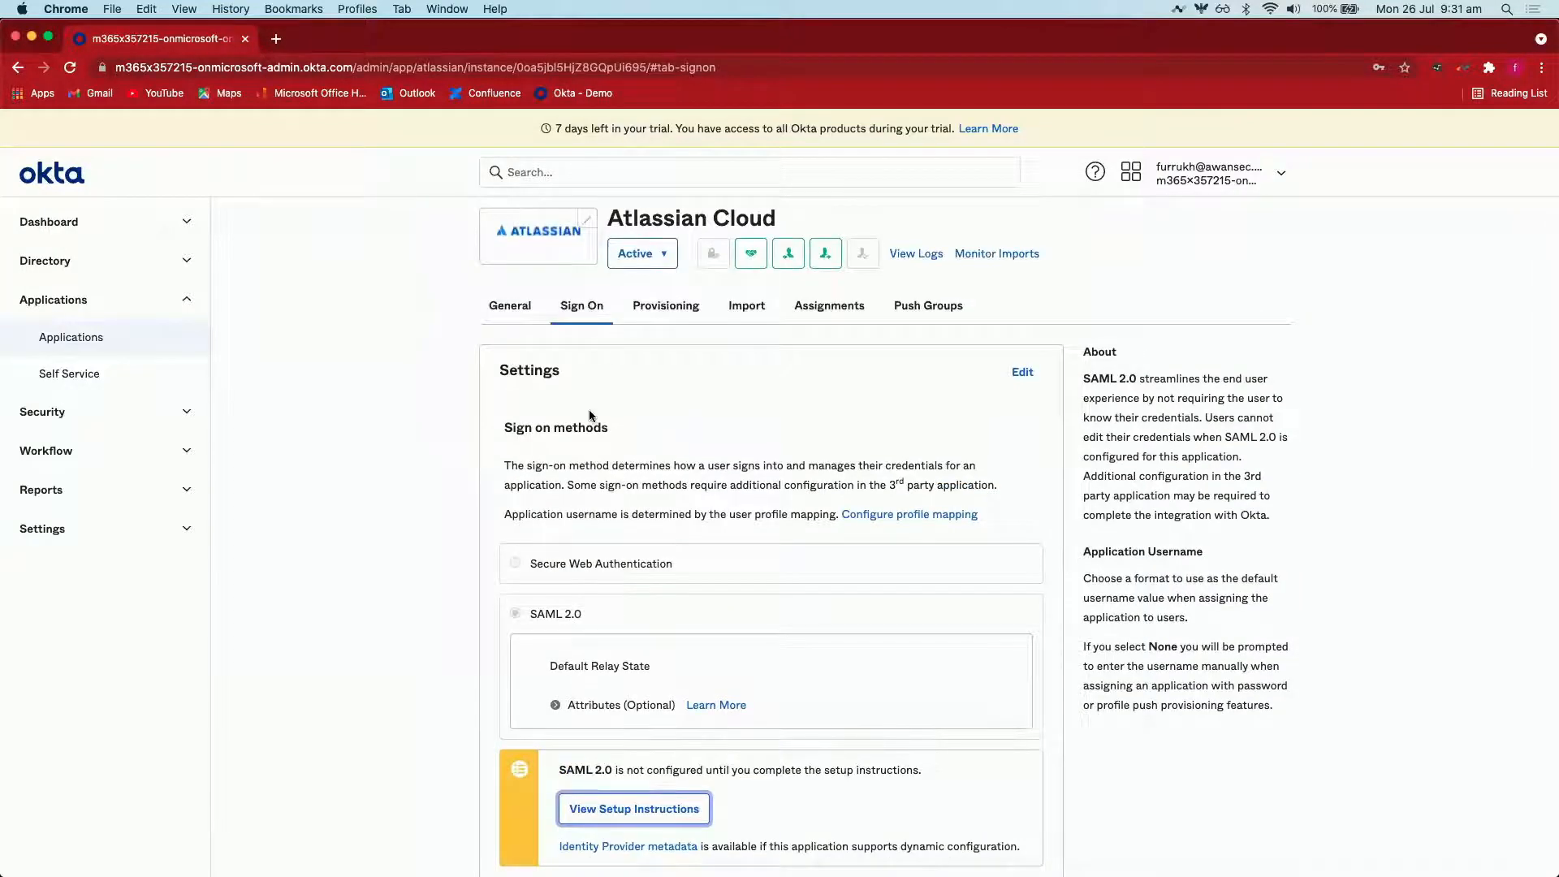
{"action": "scroll", "coordinate": [588, 409], "scroll_direction": "down", "scroll_amount": 3}
{"action": "left_click", "coordinate": [555, 492]}
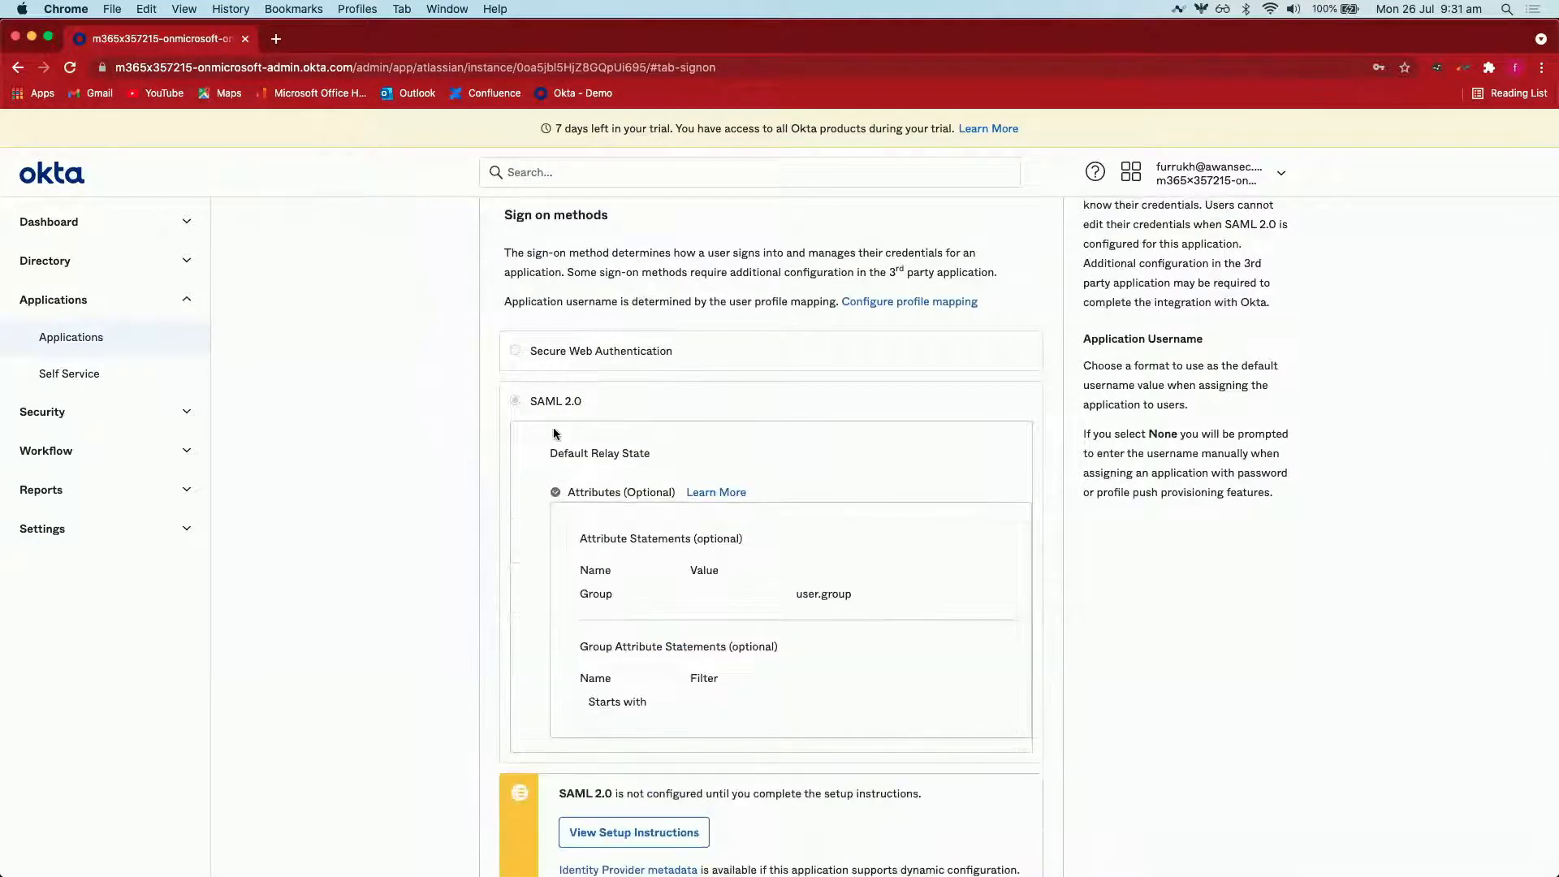
{"action": "scroll", "coordinate": [625, 484], "scroll_direction": "up", "scroll_amount": 1}
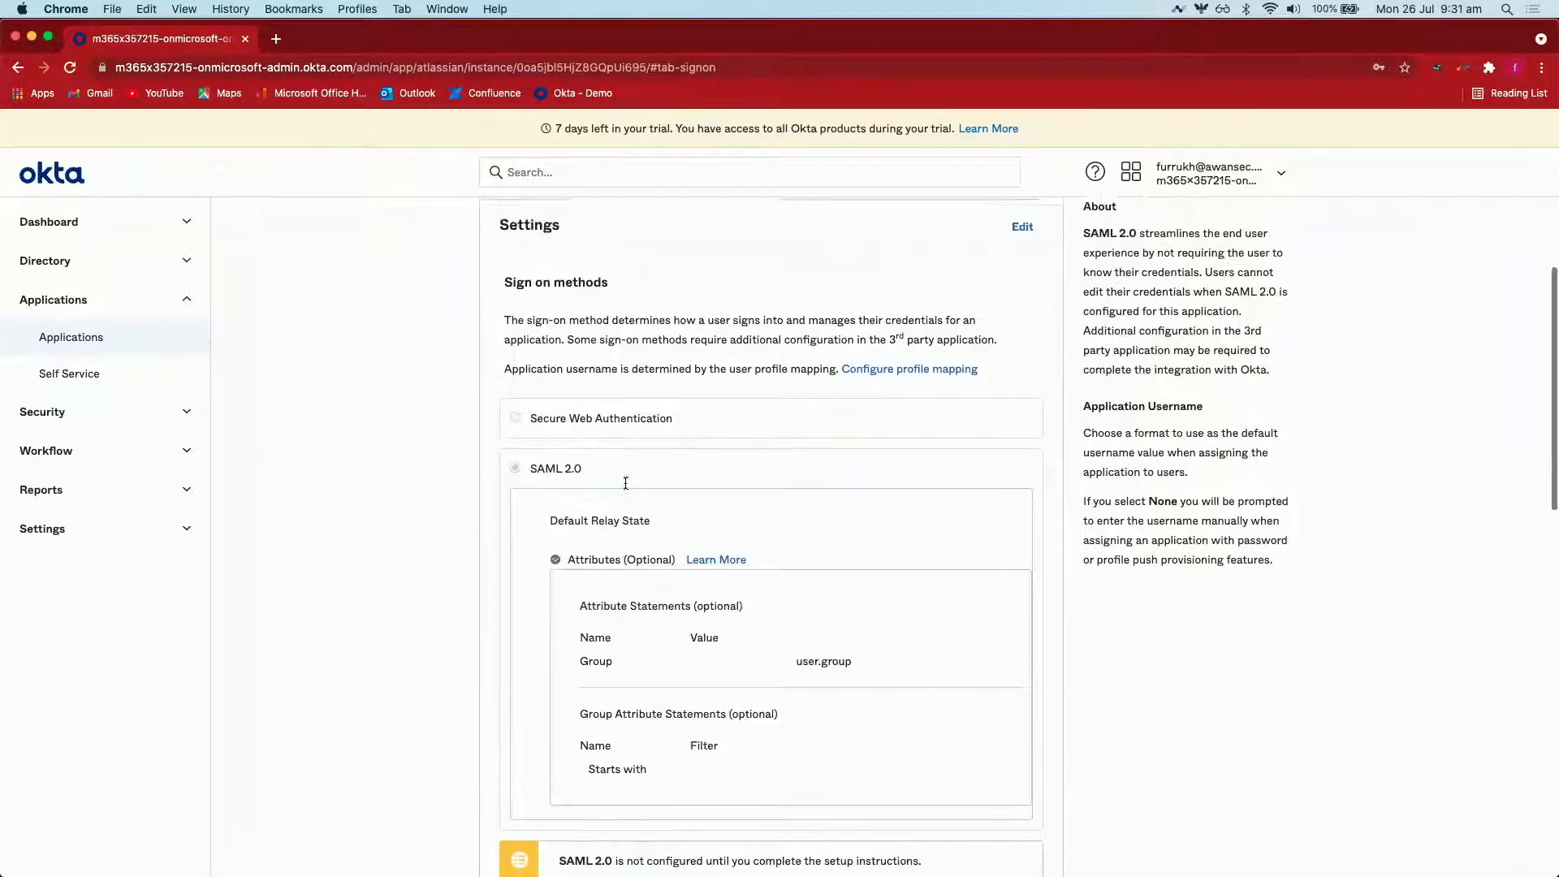
- Open the sign-on settings for editing and examine the attribute statement's name Group and value user.group
{"action": "left_click", "coordinate": [1023, 230]}
{"action": "scroll", "coordinate": [683, 382], "scroll_direction": "down", "scroll_amount": 1}
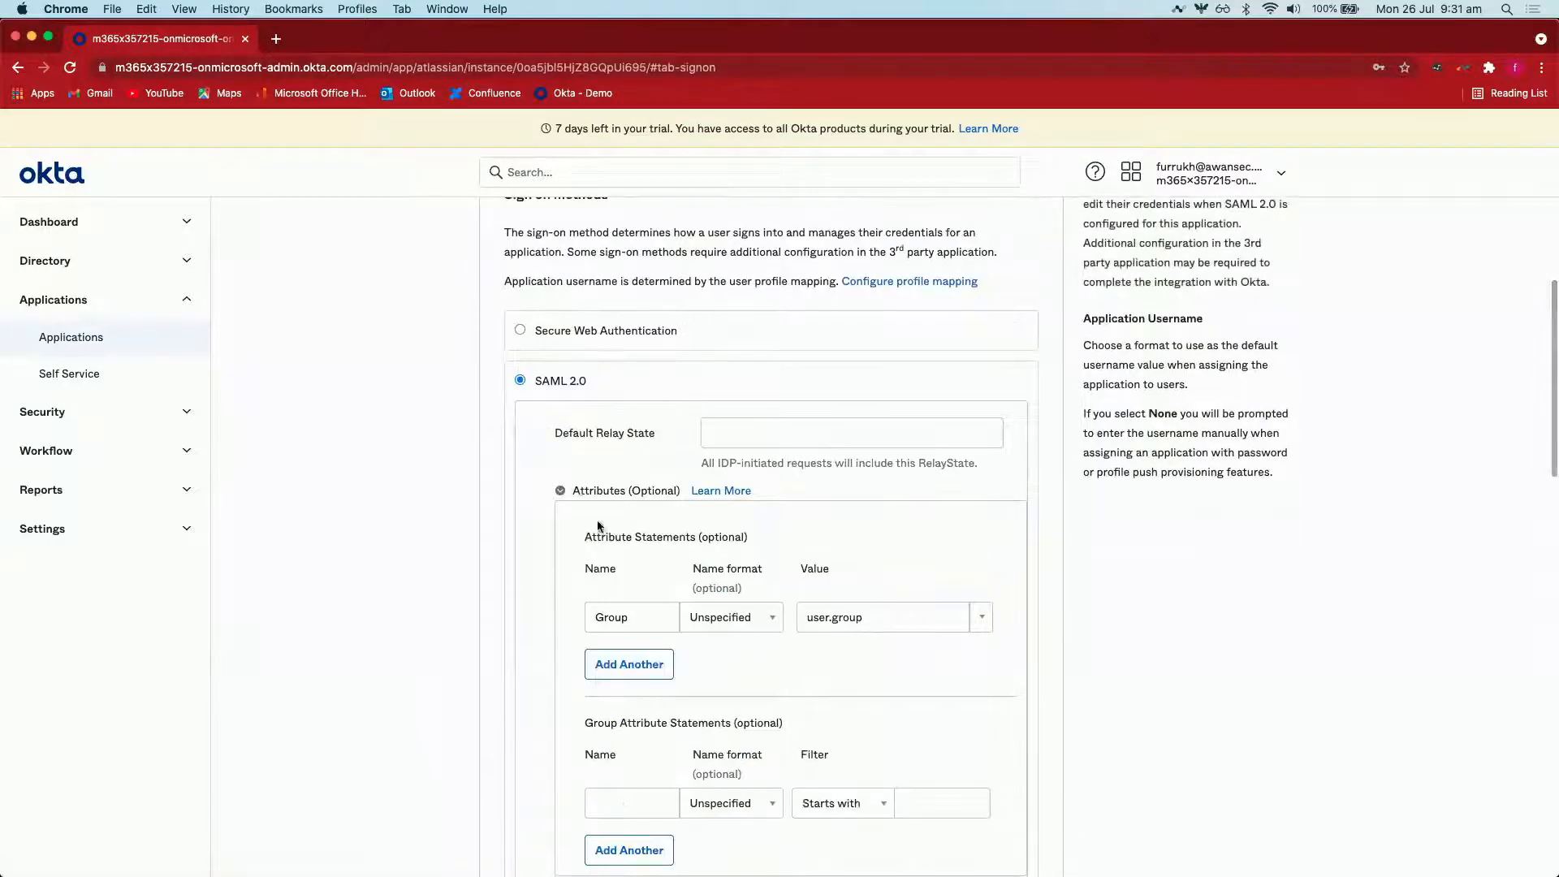
{"action": "left_click", "coordinate": [637, 617]}
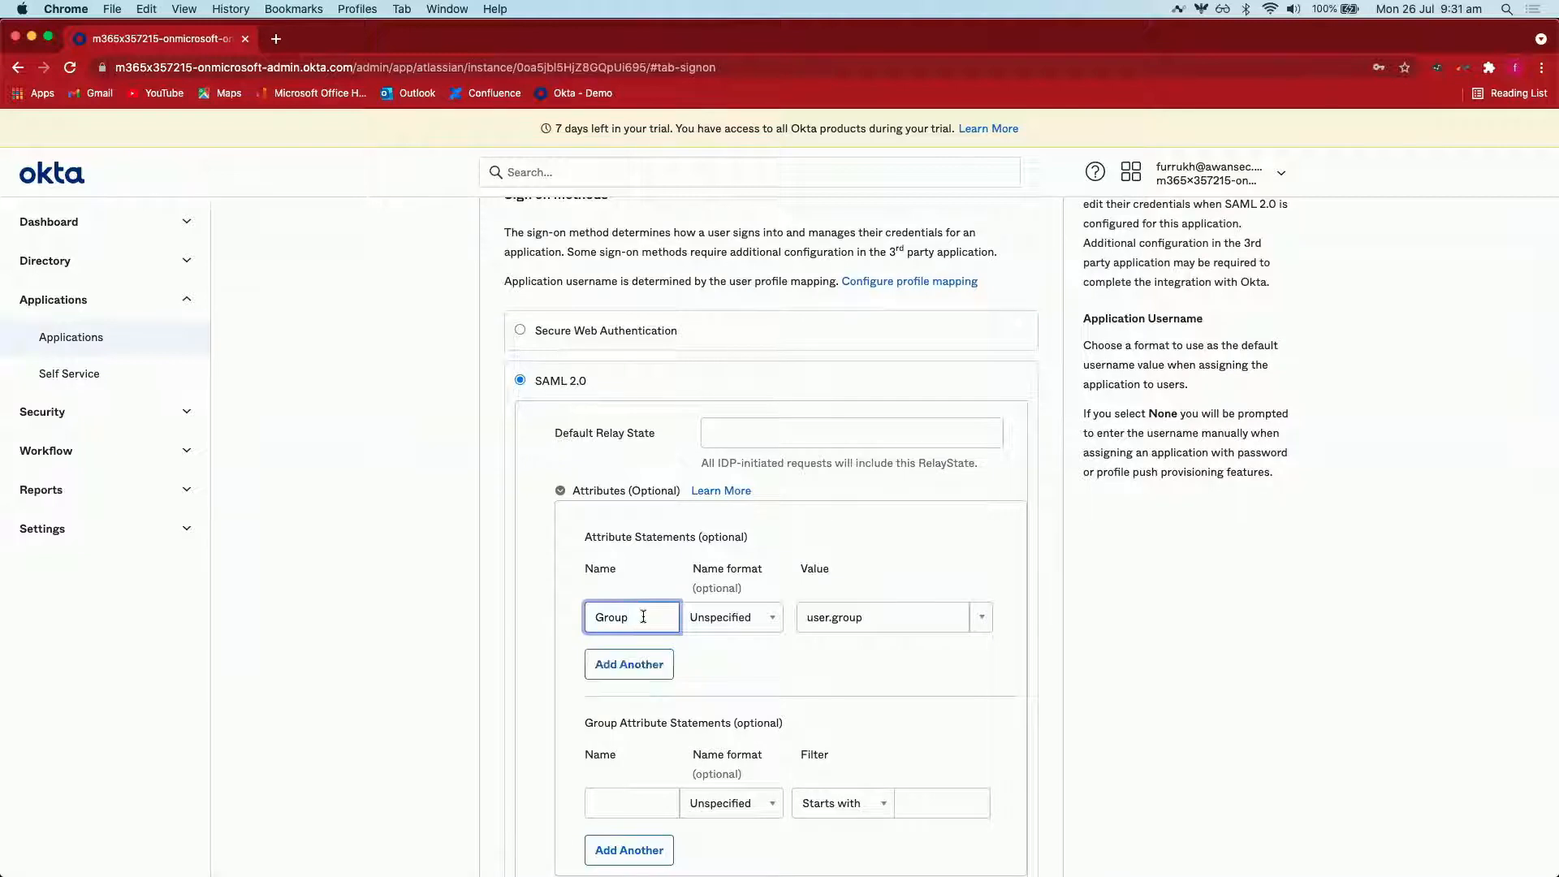
{"action": "double_click", "coordinate": [631, 617]}
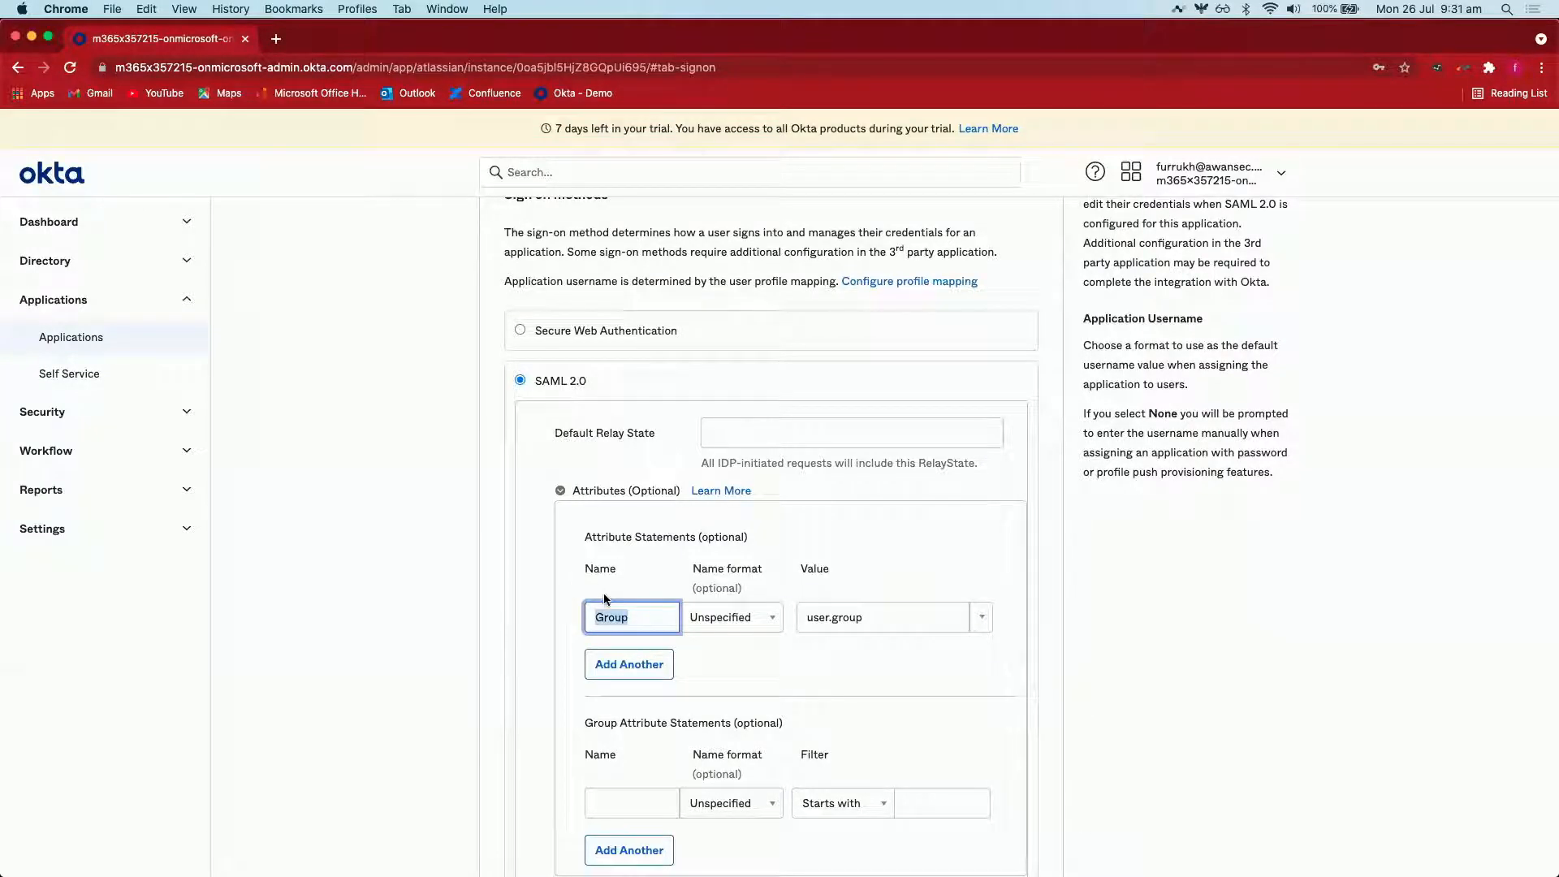
{"action": "left_click", "coordinate": [630, 616]}
{"action": "double_click", "coordinate": [623, 618]}
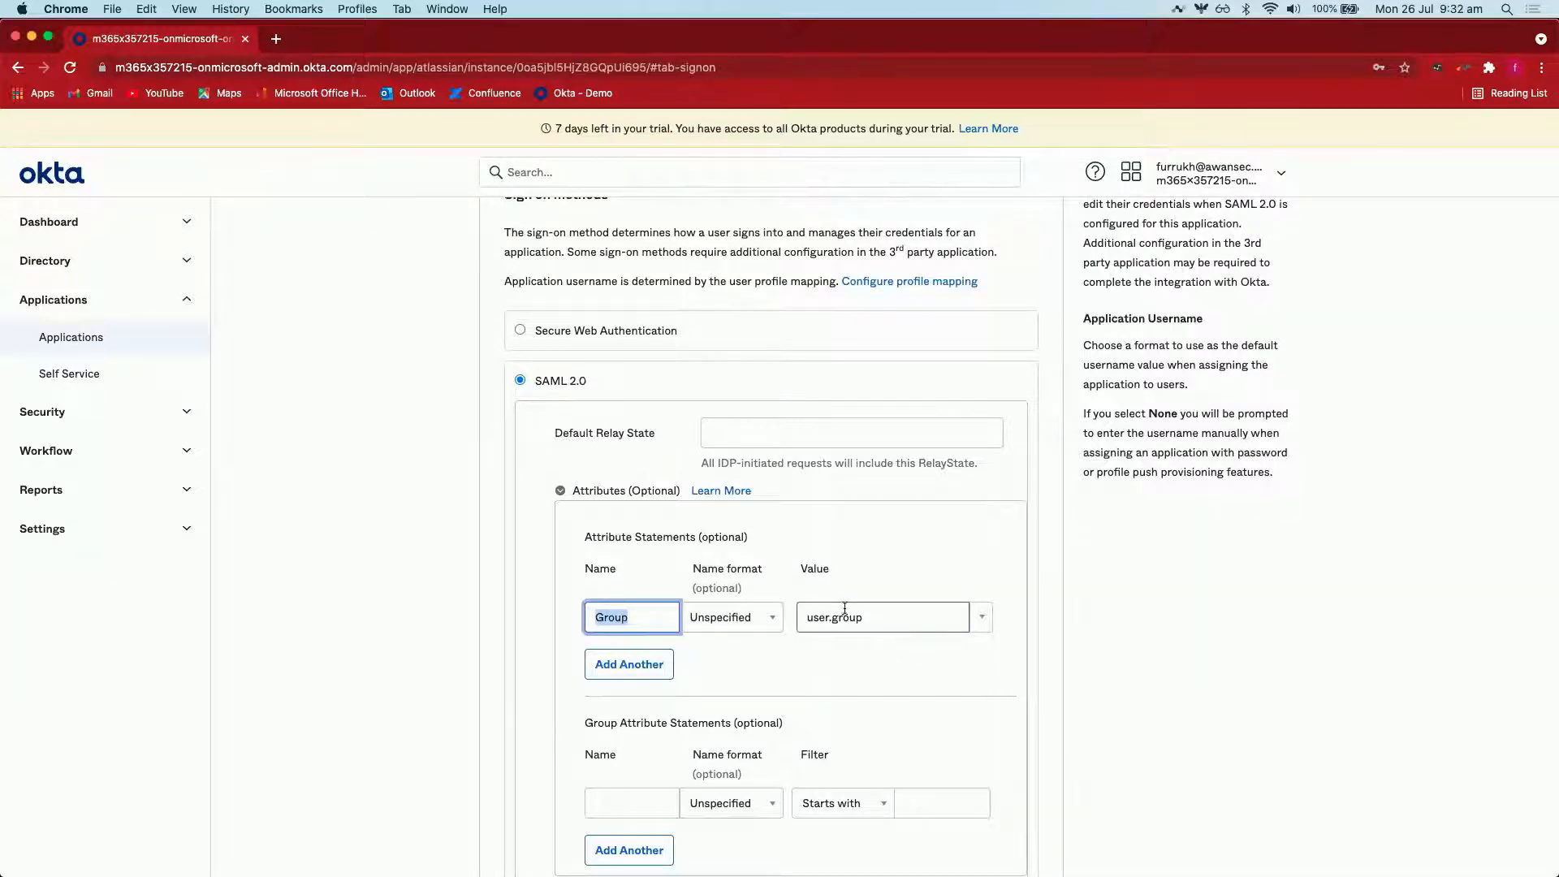
{"action": "left_click", "coordinate": [628, 619]}
{"action": "double_click", "coordinate": [628, 622]}
{"action": "left_click_drag", "start_coordinate": [891, 609], "coordinate": [688, 600]}
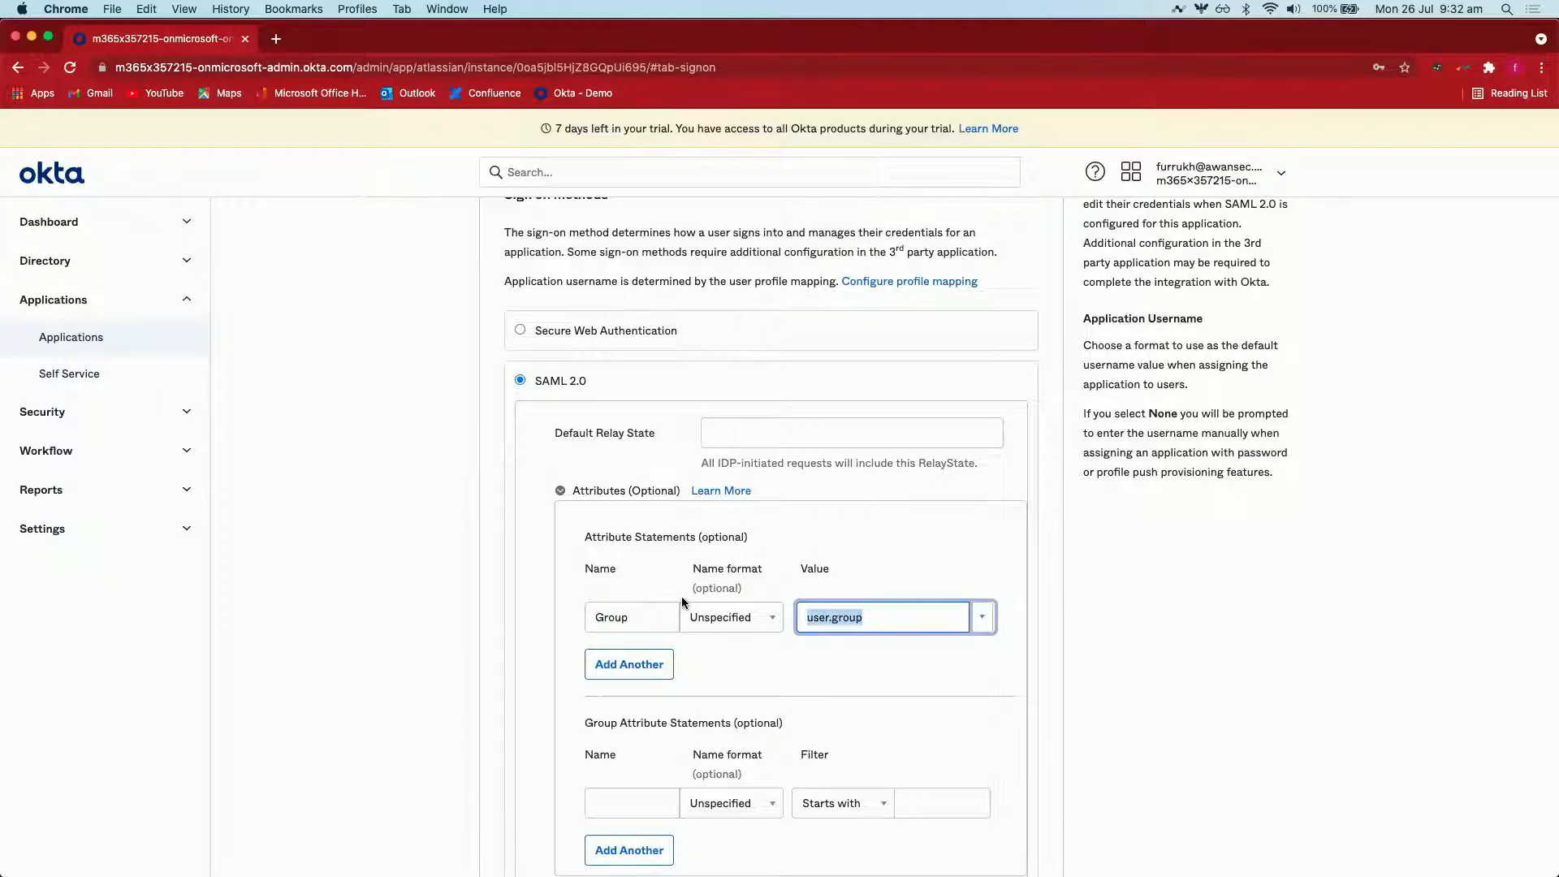
{"action": "scroll", "coordinate": [680, 596], "scroll_direction": "up", "scroll_amount": 2}
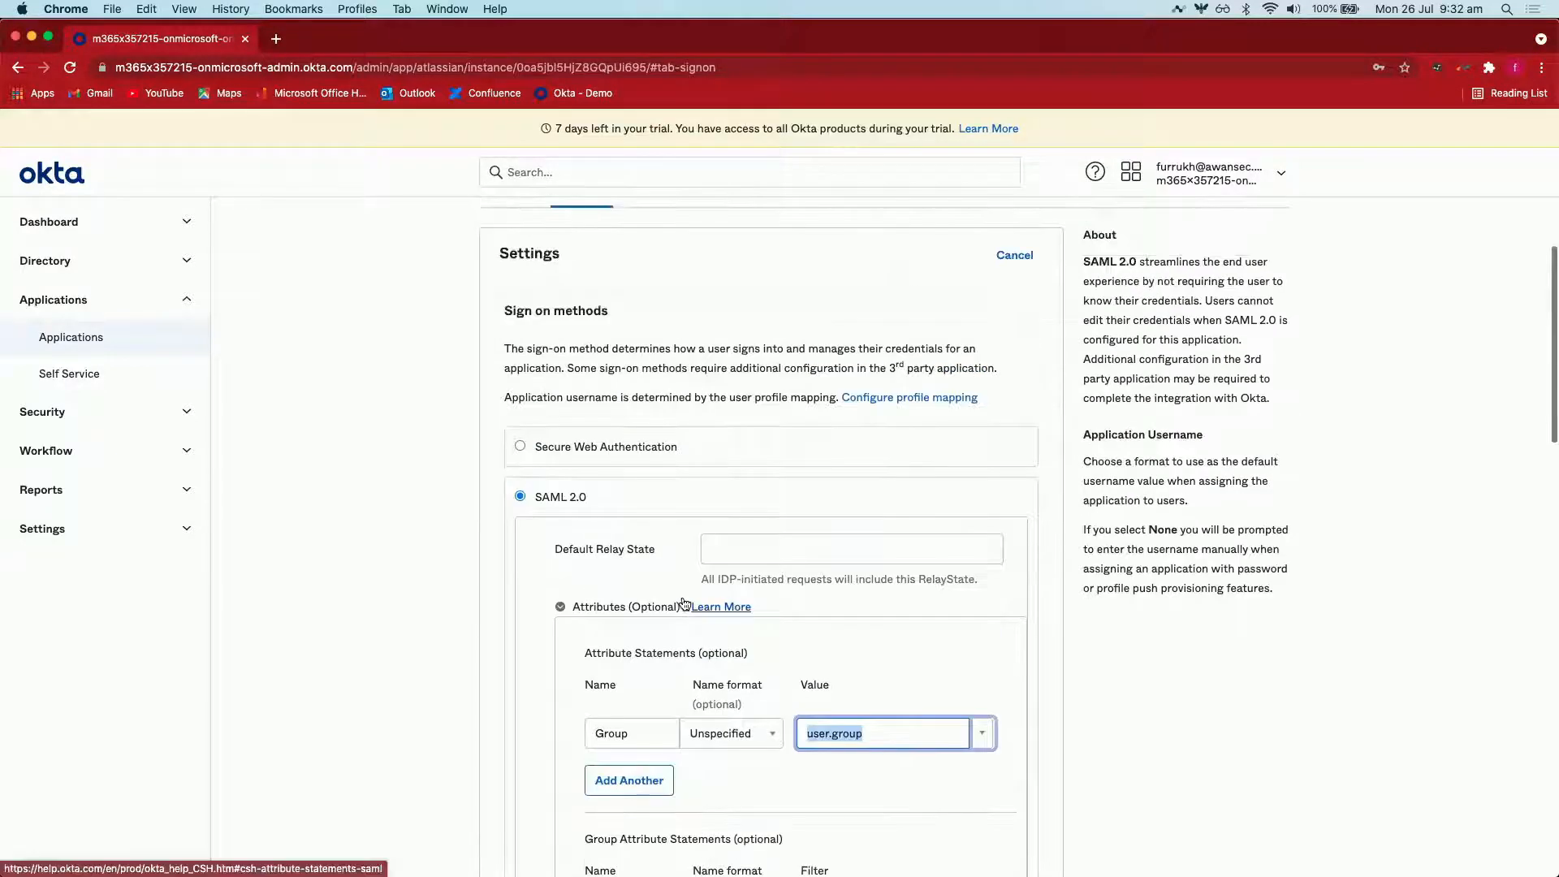
- Open the signed-in administrator's own record in the people directory and make its profile attributes editable
{"action": "left_click", "coordinate": [180, 262]}
{"action": "left_click", "coordinate": [95, 307]}
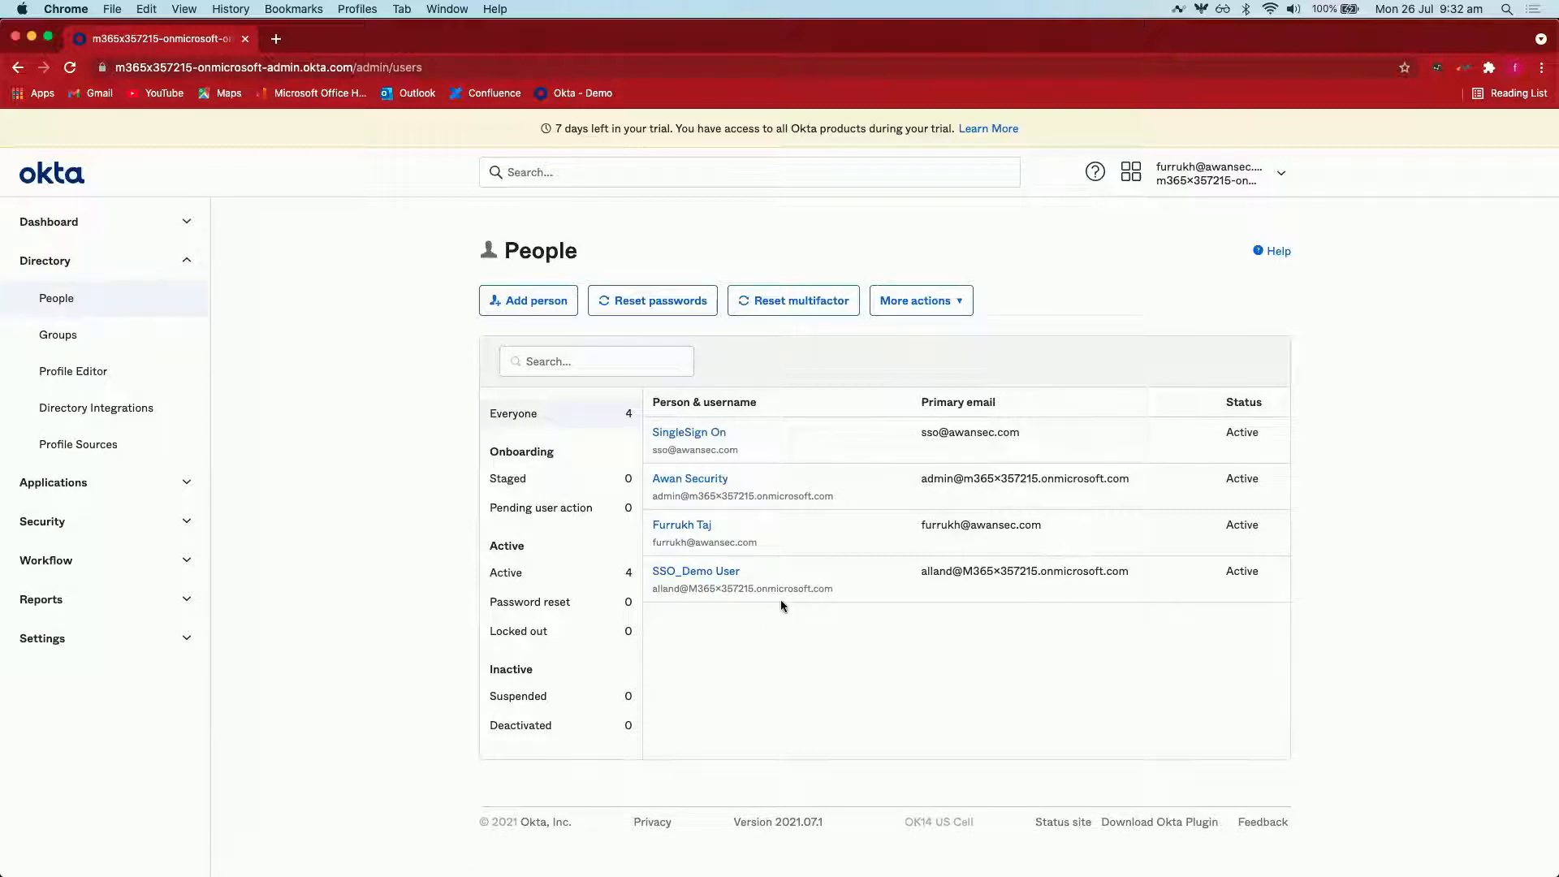
{"action": "left_click", "coordinate": [696, 529]}
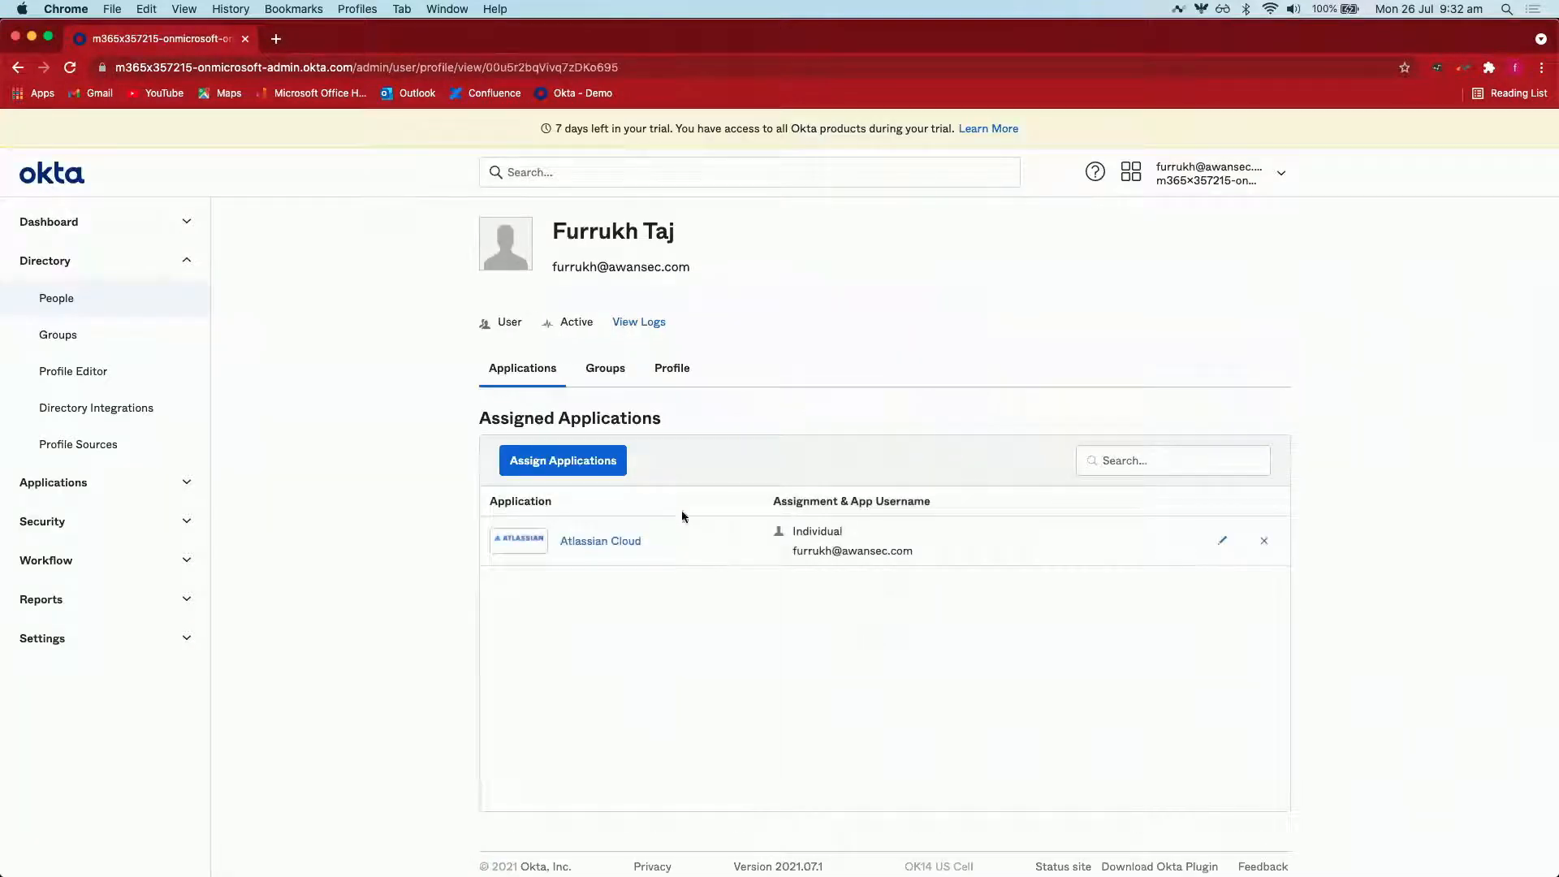
{"action": "left_click", "coordinate": [664, 368]}
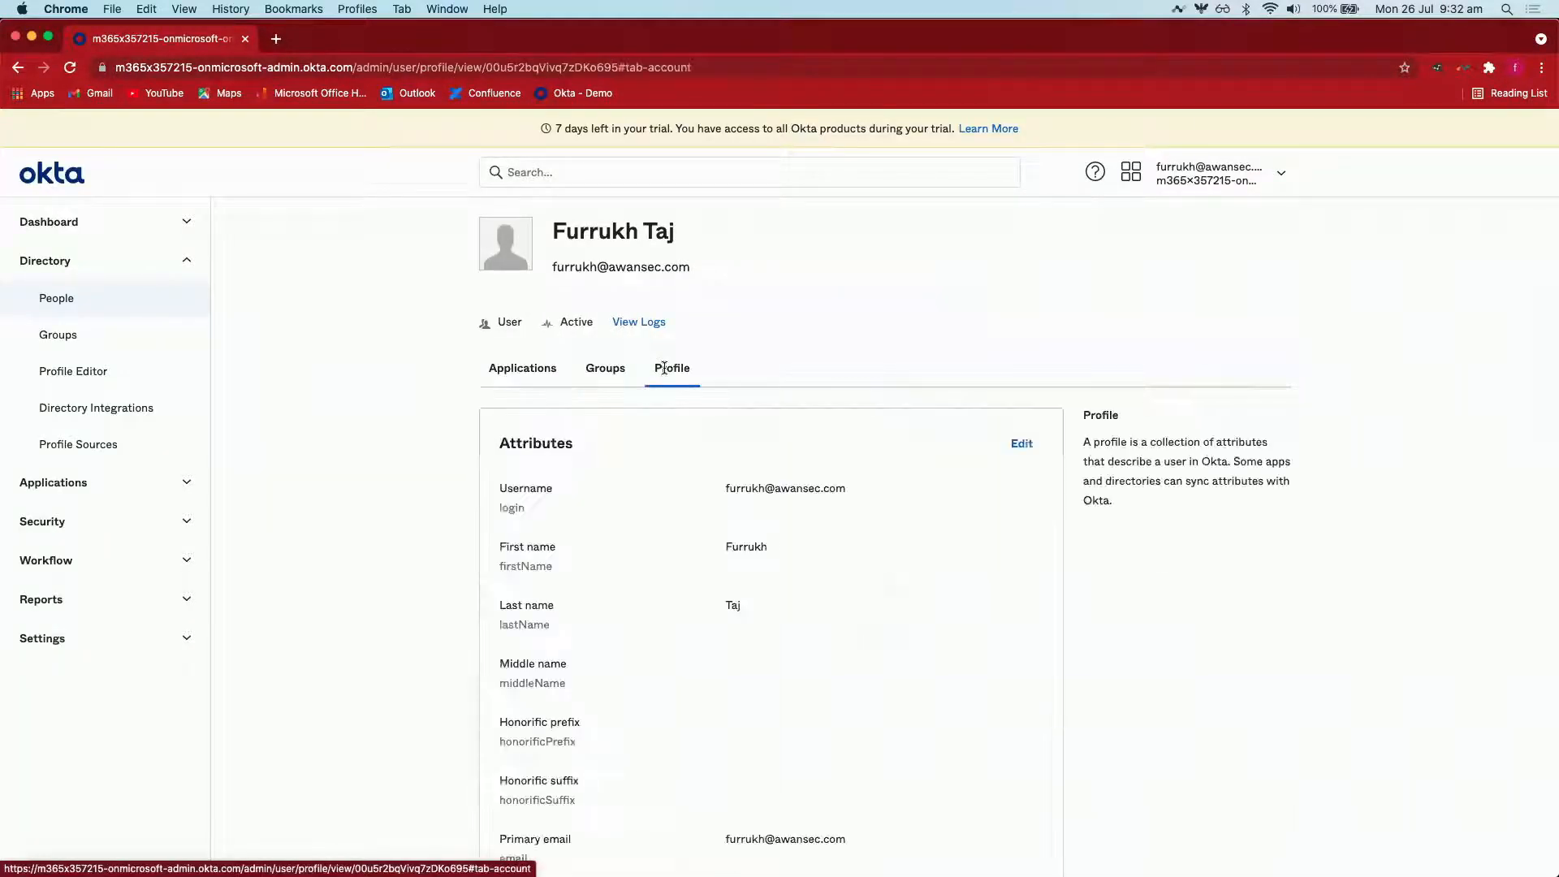
{"action": "left_click", "coordinate": [1016, 444]}
- Examine the profile's username, first name and last name attributes, and the custom Group attribute at the end of the list
{"action": "scroll", "coordinate": [1019, 446], "scroll_direction": "down", "scroll_amount": 4}
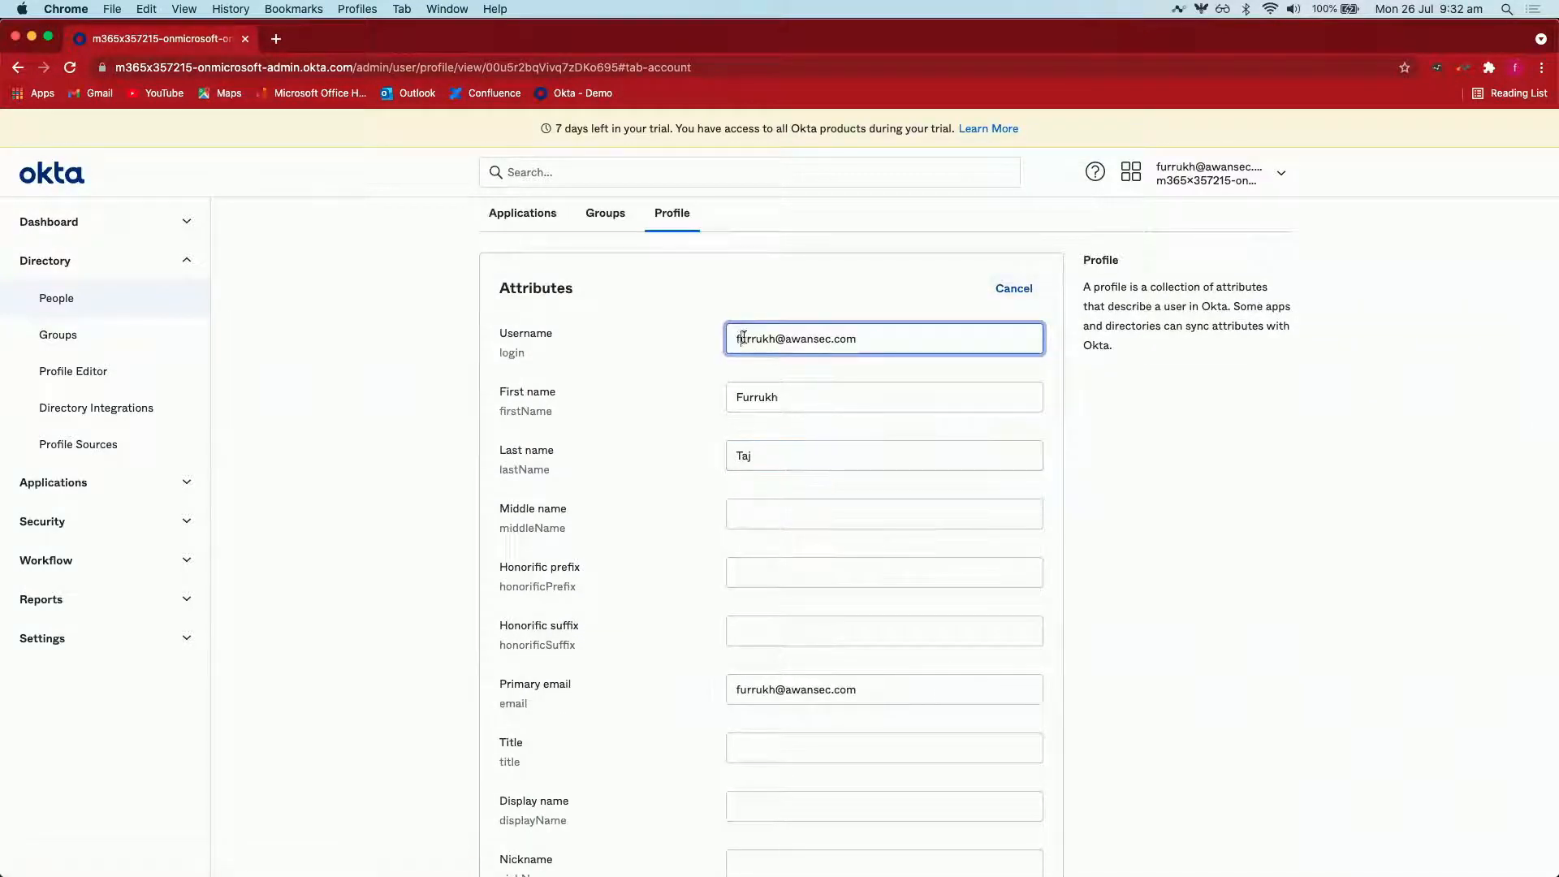
{"action": "left_click_drag", "start_coordinate": [740, 338], "coordinate": [888, 336]}
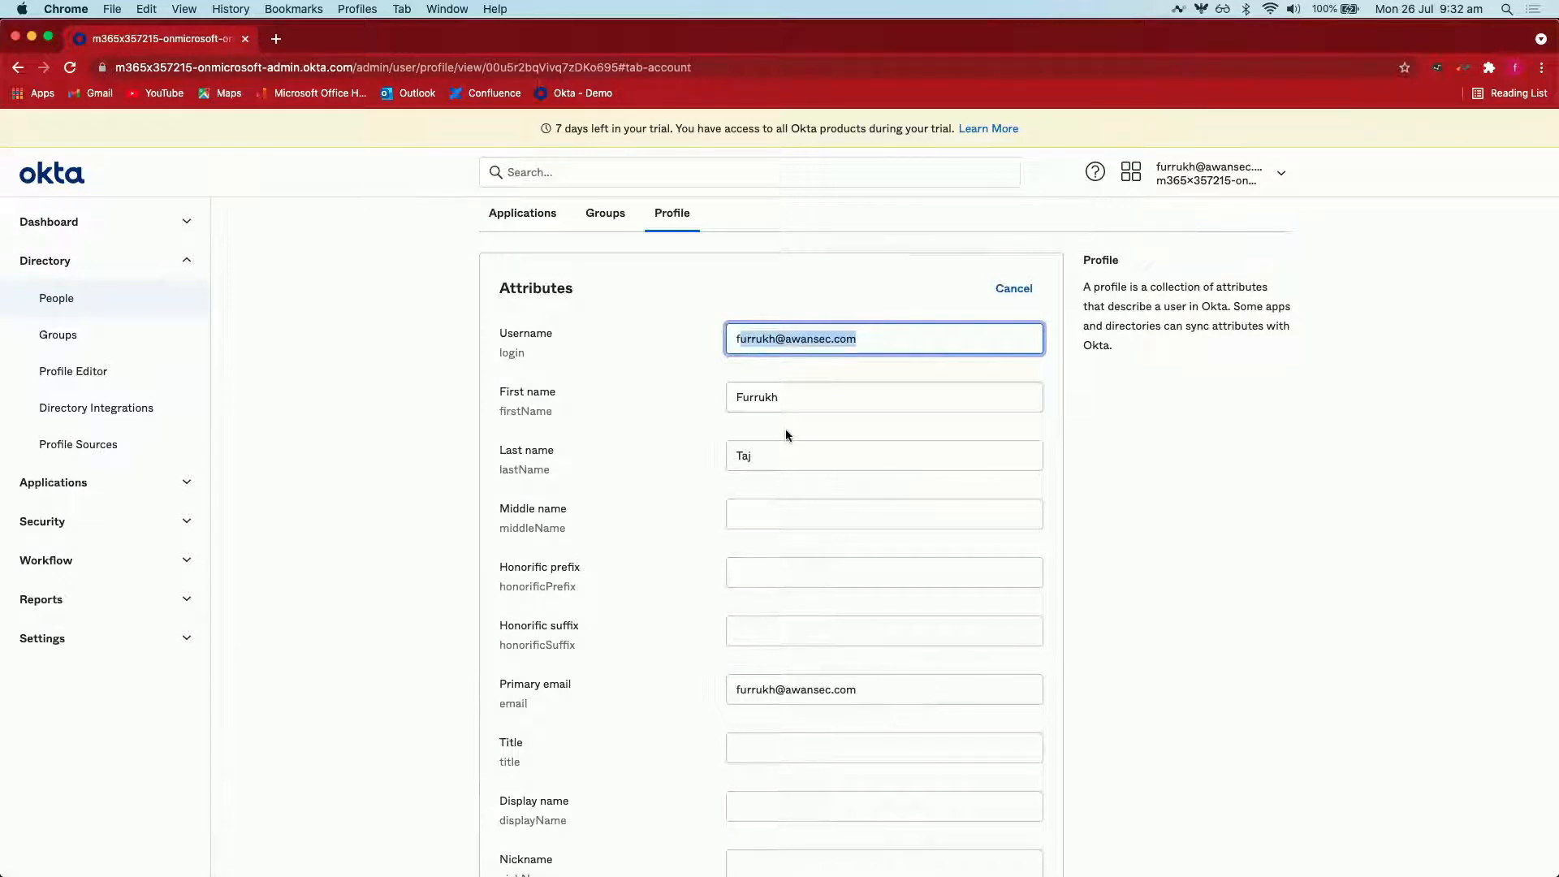
{"action": "left_click_drag", "start_coordinate": [741, 396], "coordinate": [787, 397]}
{"action": "left_click", "coordinate": [740, 448]}
{"action": "scroll", "coordinate": [755, 450], "scroll_direction": "down", "scroll_amount": 10}
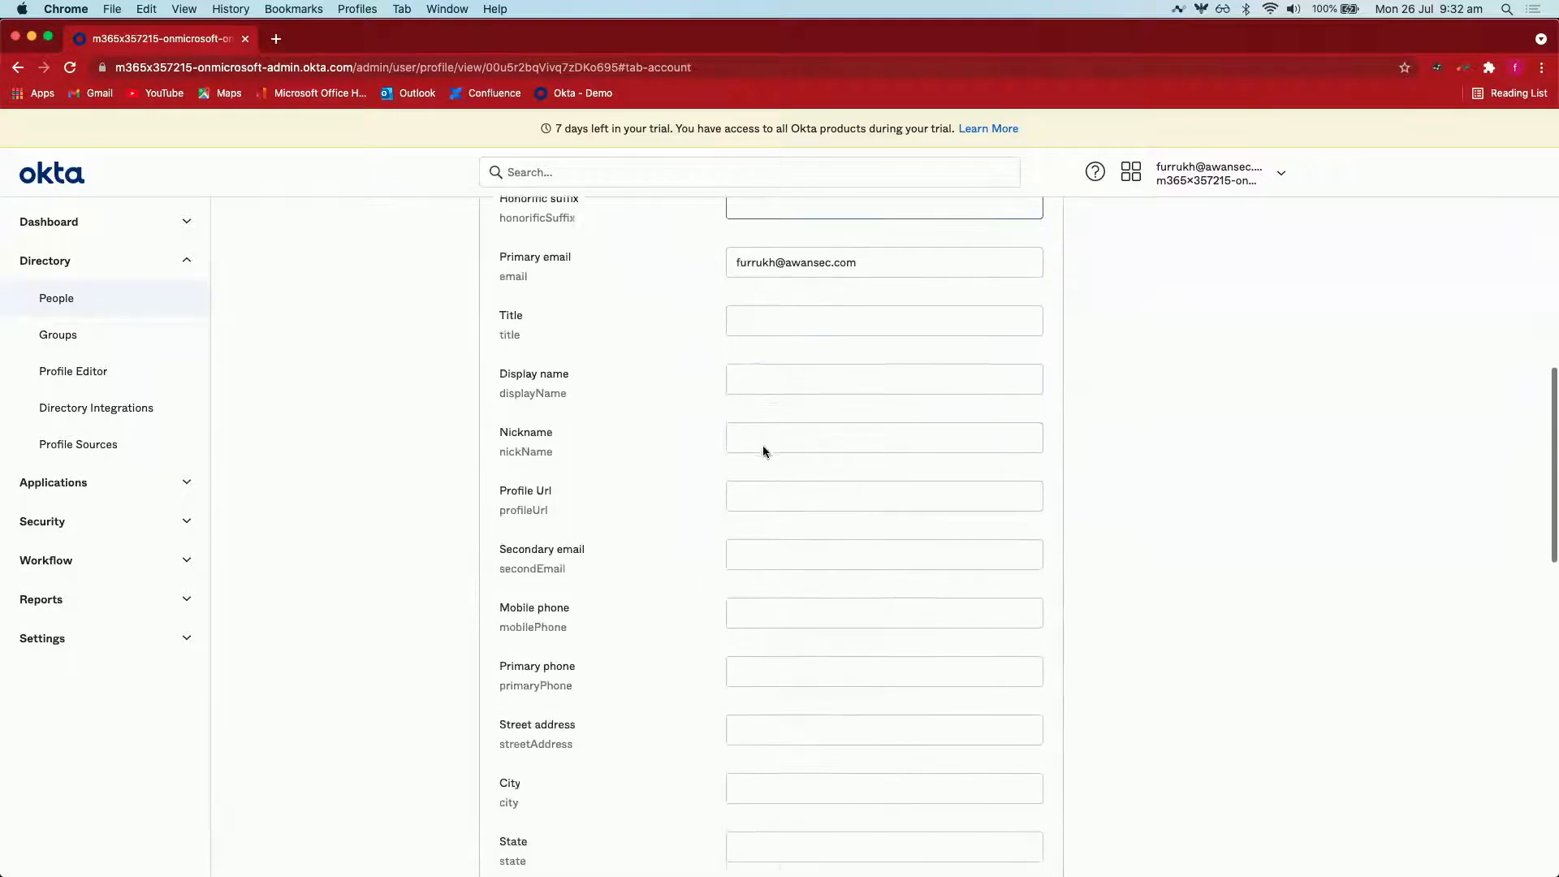
{"action": "scroll", "coordinate": [762, 445], "scroll_direction": "down", "scroll_amount": 7}
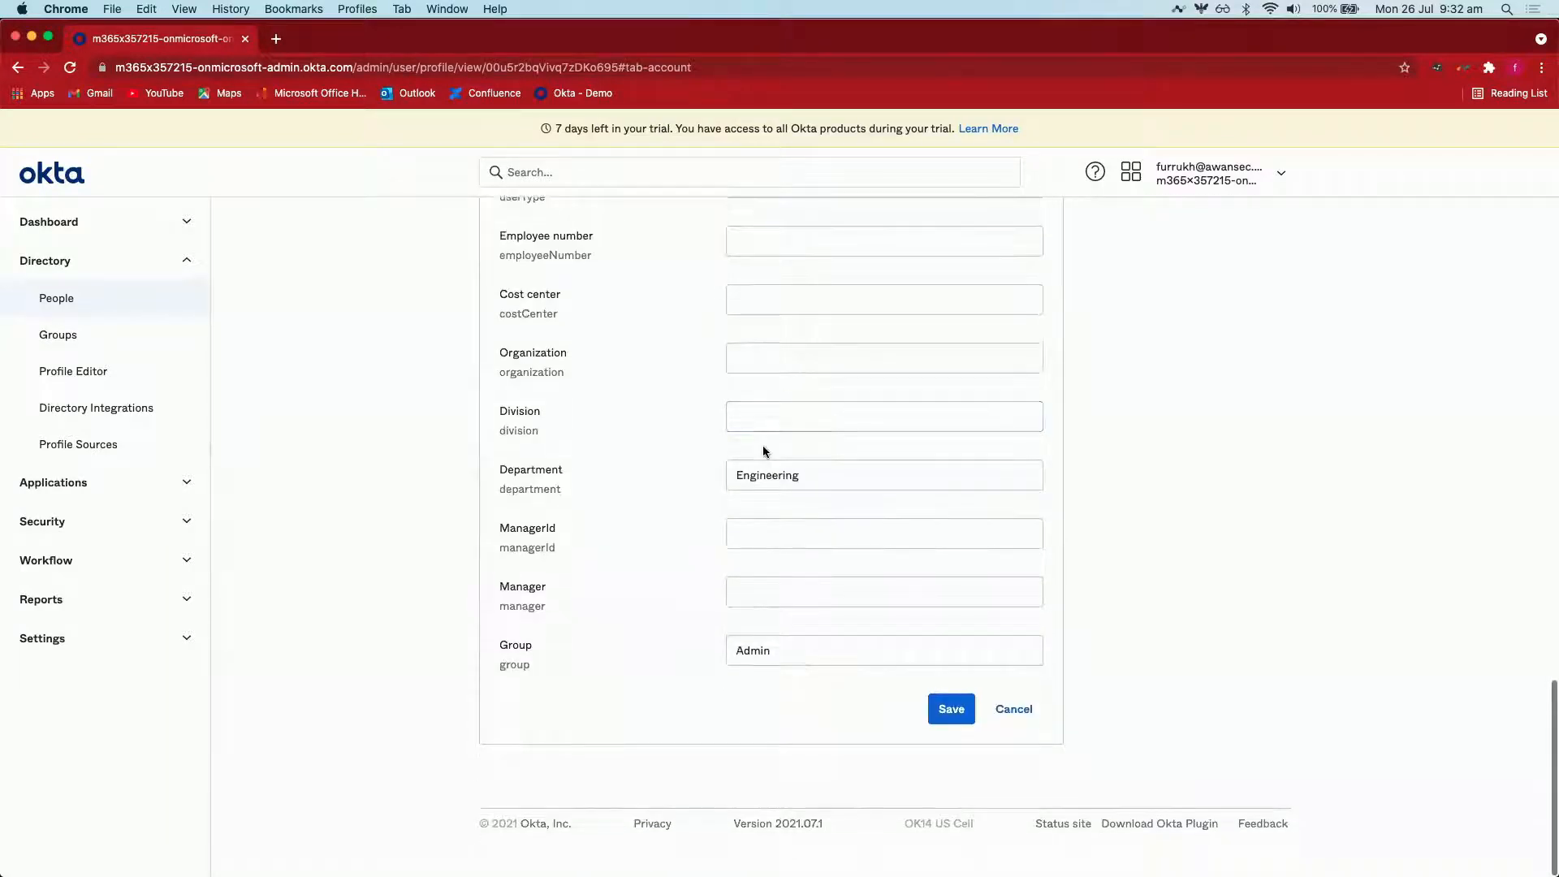
{"action": "double_click", "coordinate": [752, 652]}
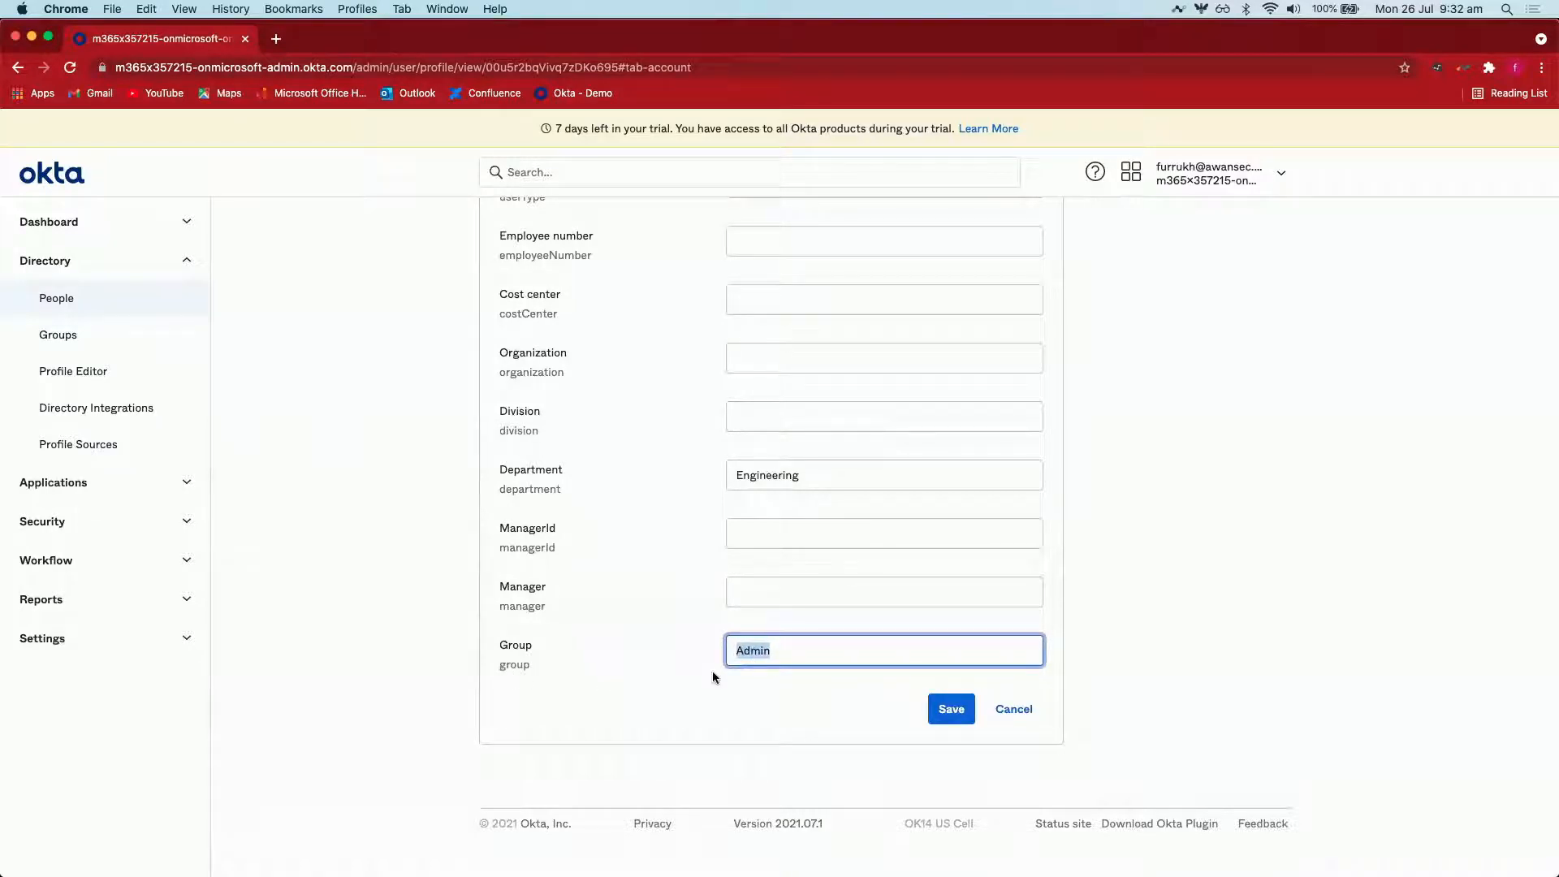
{"action": "left_click", "coordinate": [753, 658]}
- Open the Okta end user dashboard, fit its browser window to half the screen, and launch the SAML-tracer extension
{"action": "left_click", "coordinate": [1130, 172]}
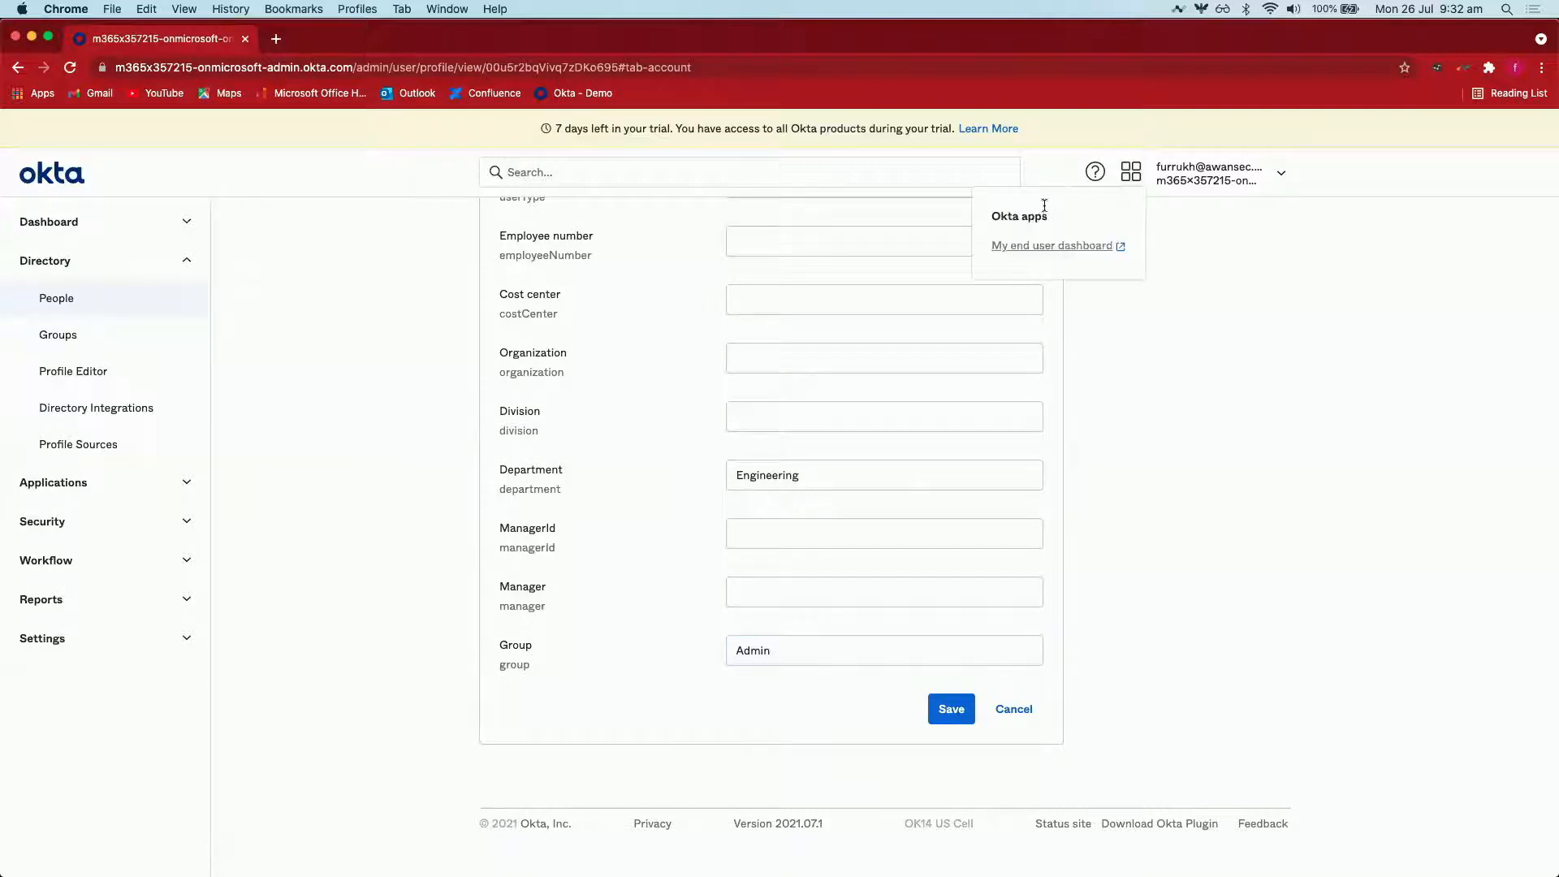
{"action": "left_click", "coordinate": [1025, 246]}
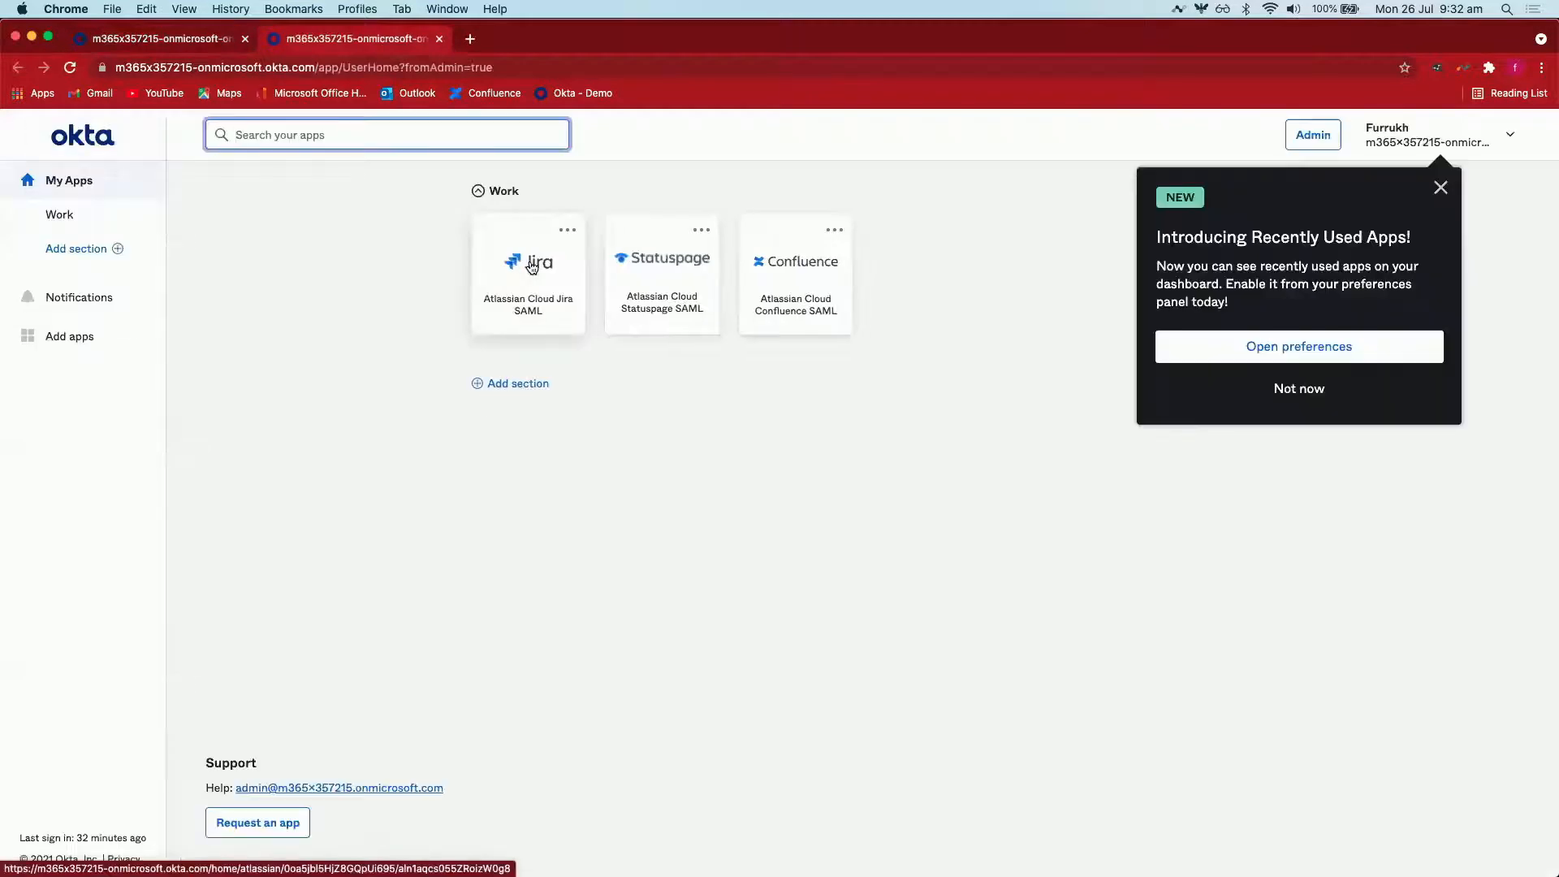
{"action": "key", "text": "alt+super+Left"}
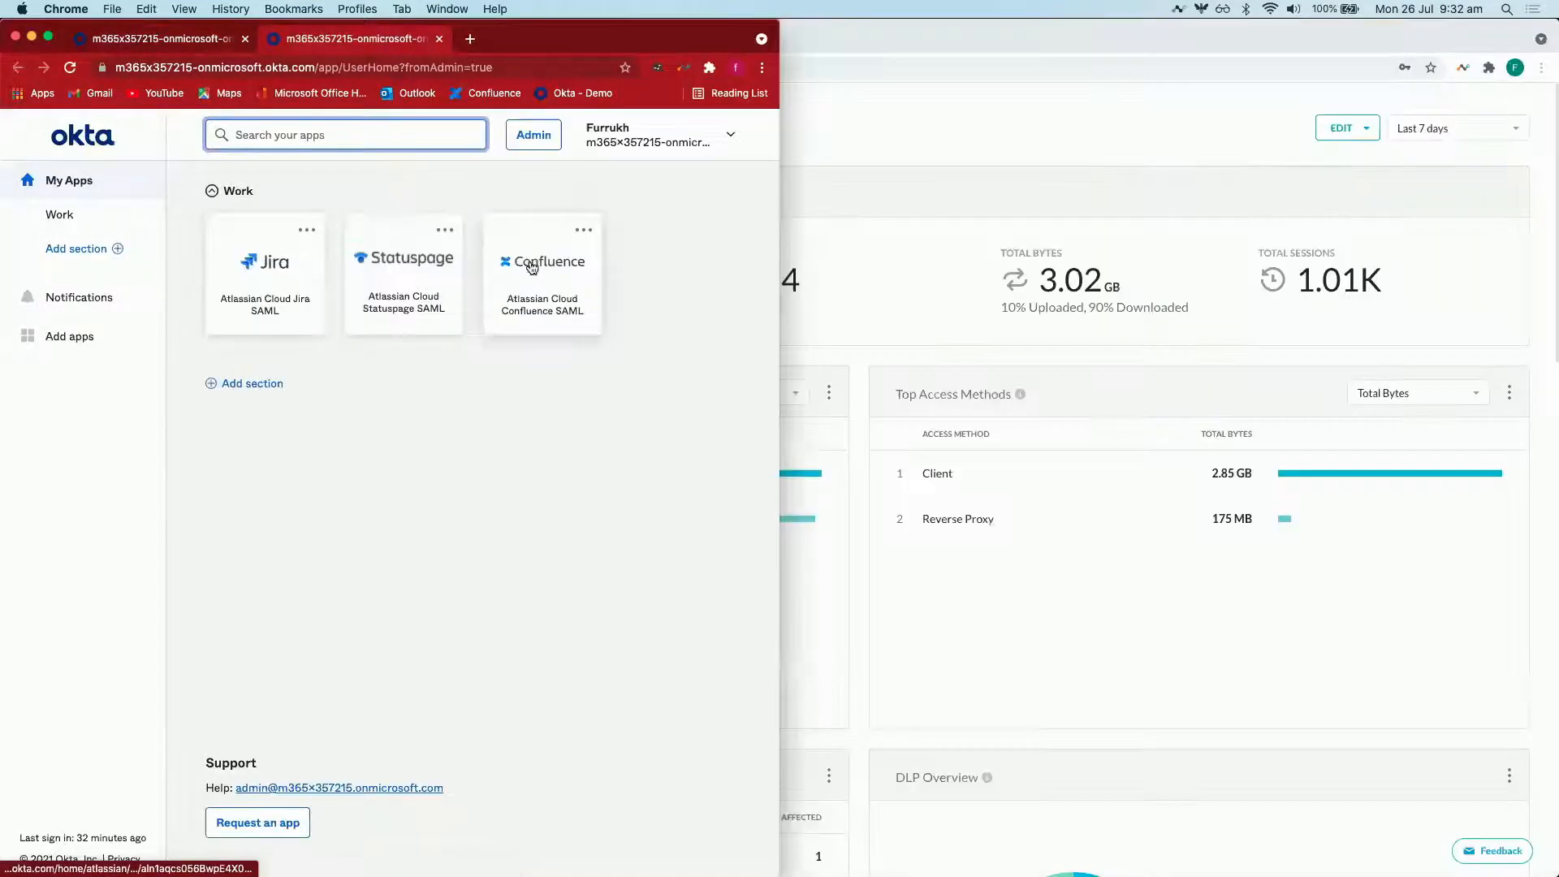
{"action": "left_click", "coordinate": [660, 69]}
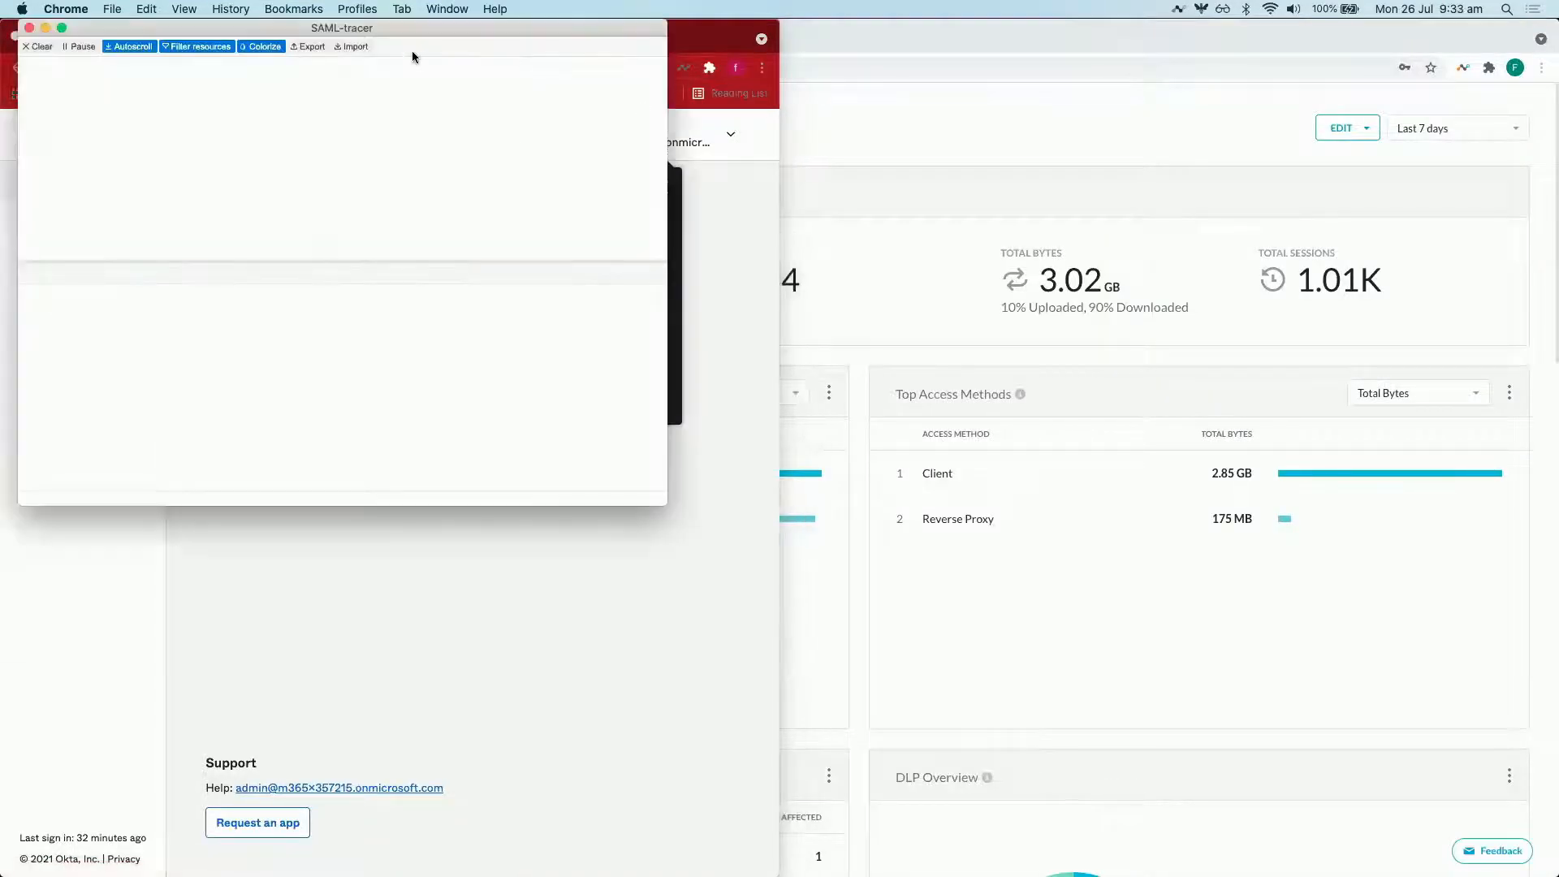
- With SAML-tracer fitted beside the Okta dashboard and the new-feature notice dismissed, launch Confluence and highlight the reverse proxy domain in its address
{"action": "key", "text": "alt+super+Right"}
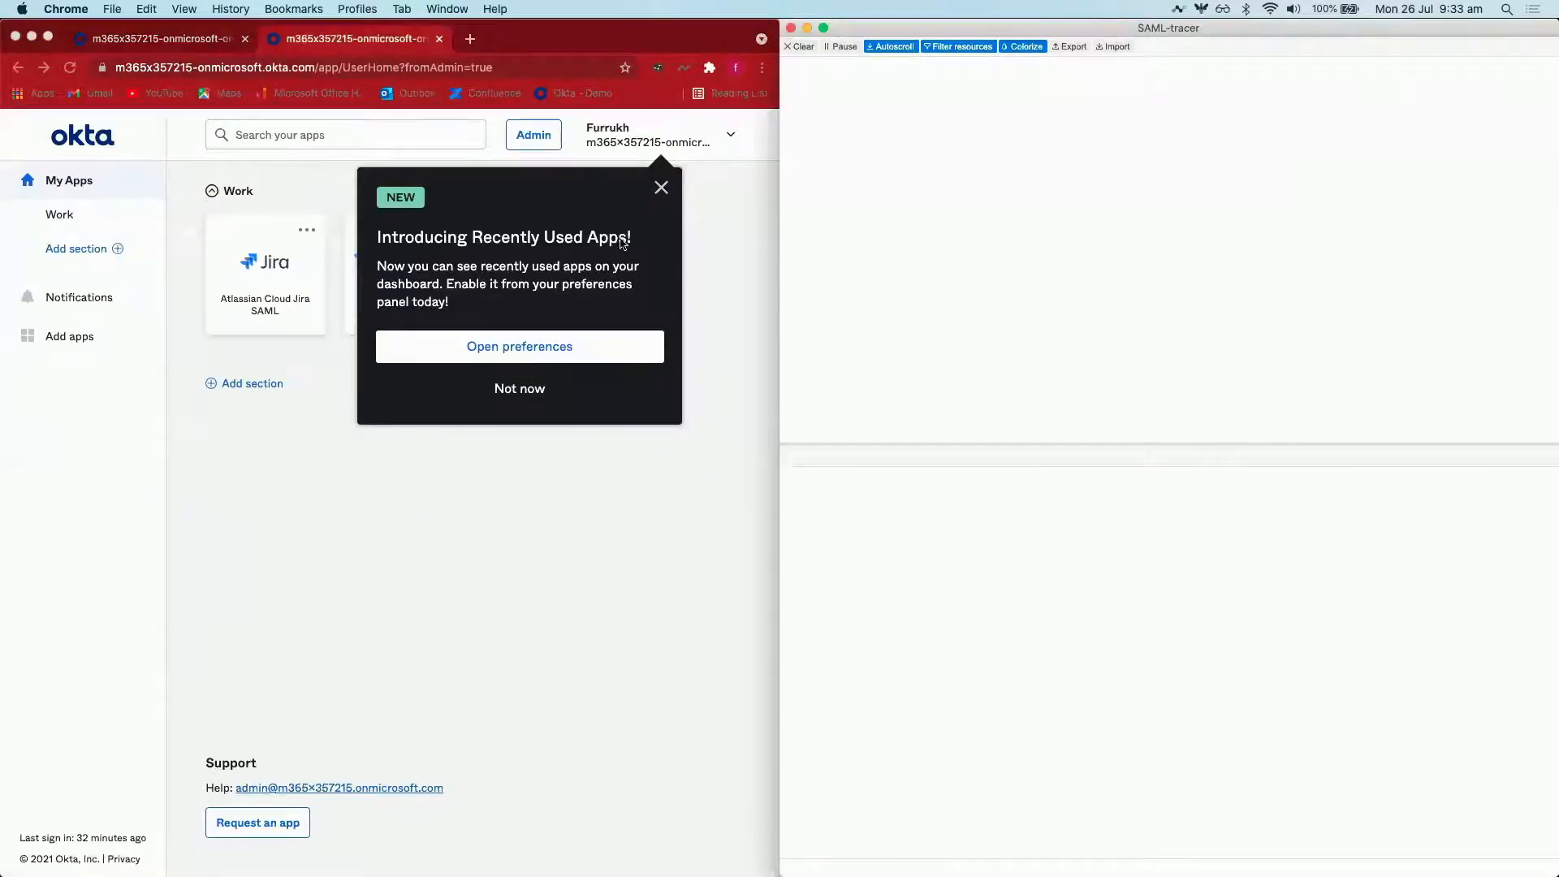
{"action": "left_click", "coordinate": [660, 192]}
{"action": "left_click", "coordinate": [662, 188]}
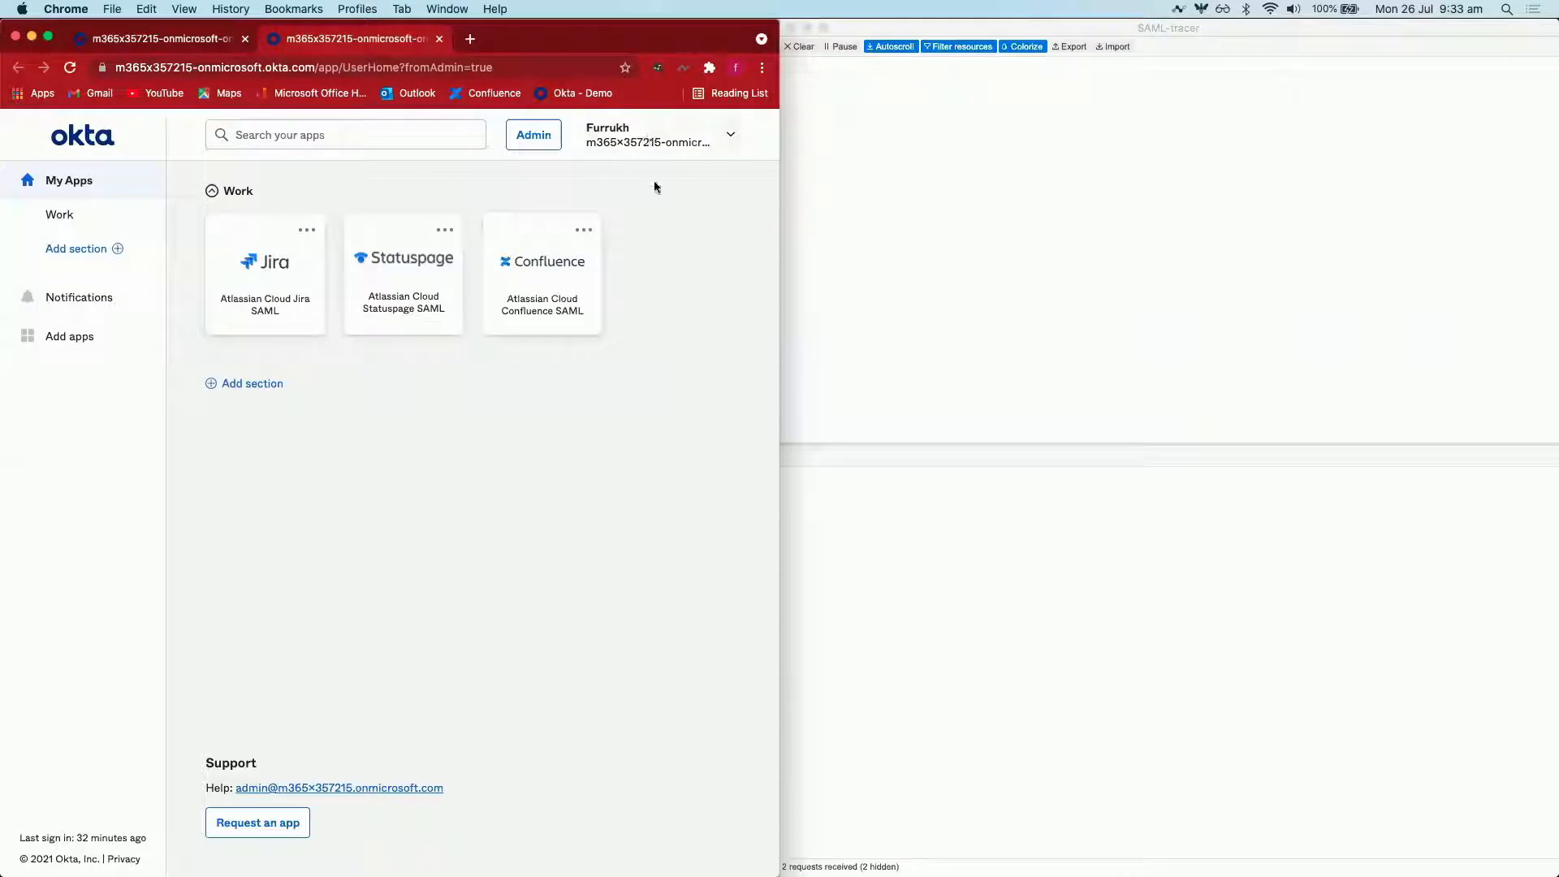
{"action": "left_click", "coordinate": [552, 273]}
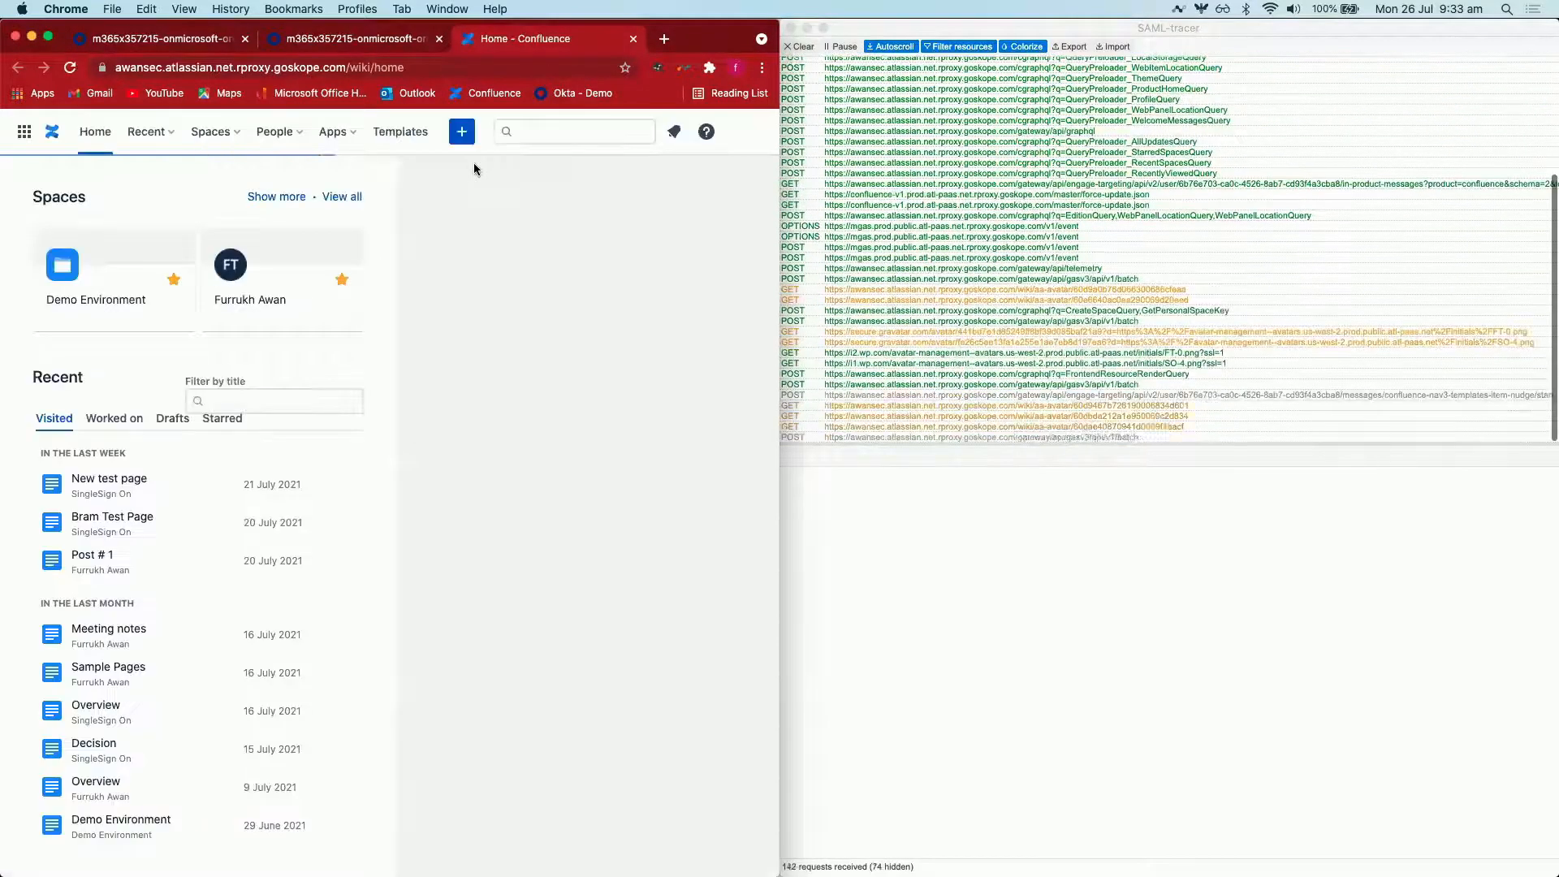
{"action": "left_click_drag", "start_coordinate": [215, 67], "coordinate": [314, 67]}
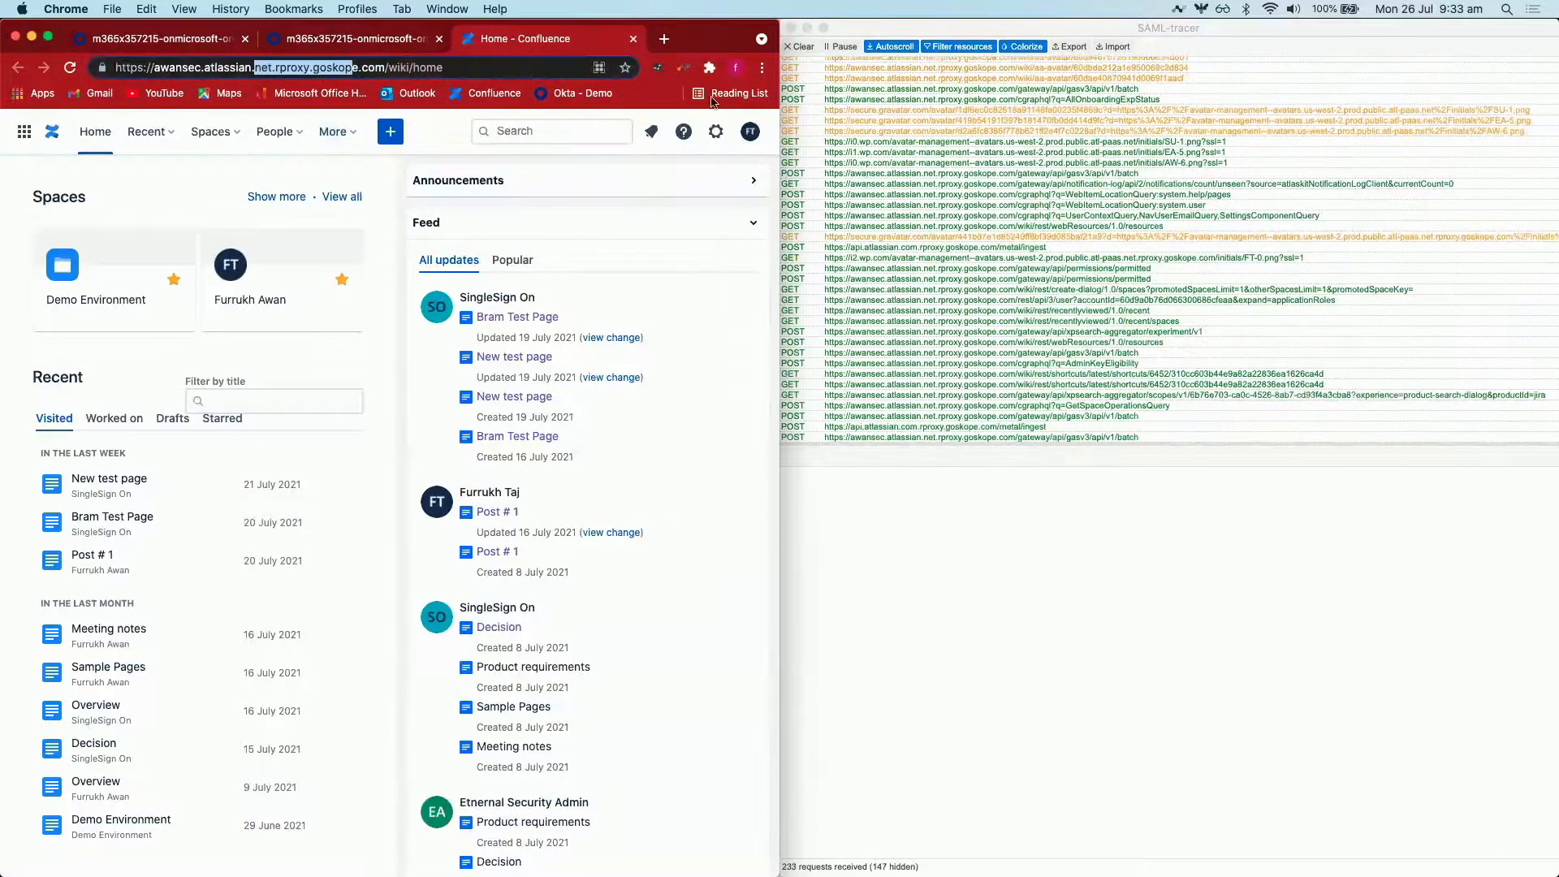
- Pause the trace and open the summary of the first SAML-tagged POST request near the start of the captured list
{"action": "left_click", "coordinate": [845, 57]}
{"action": "left_click", "coordinate": [846, 50]}
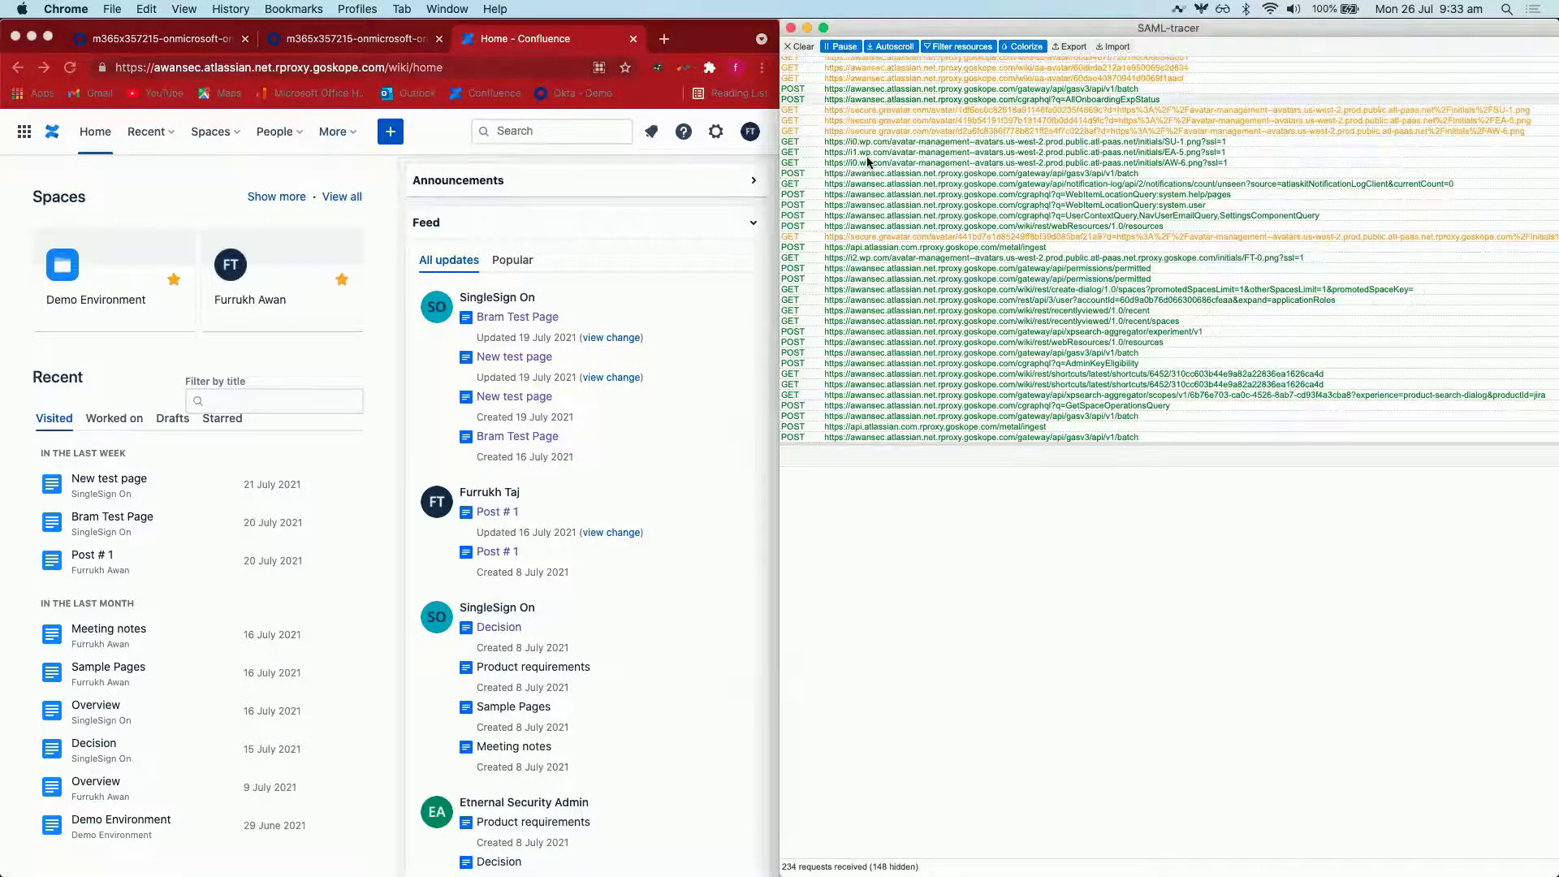
{"action": "scroll", "coordinate": [868, 162], "scroll_direction": "up", "scroll_amount": 1}
{"action": "scroll", "coordinate": [868, 162], "scroll_direction": "up", "scroll_amount": 10}
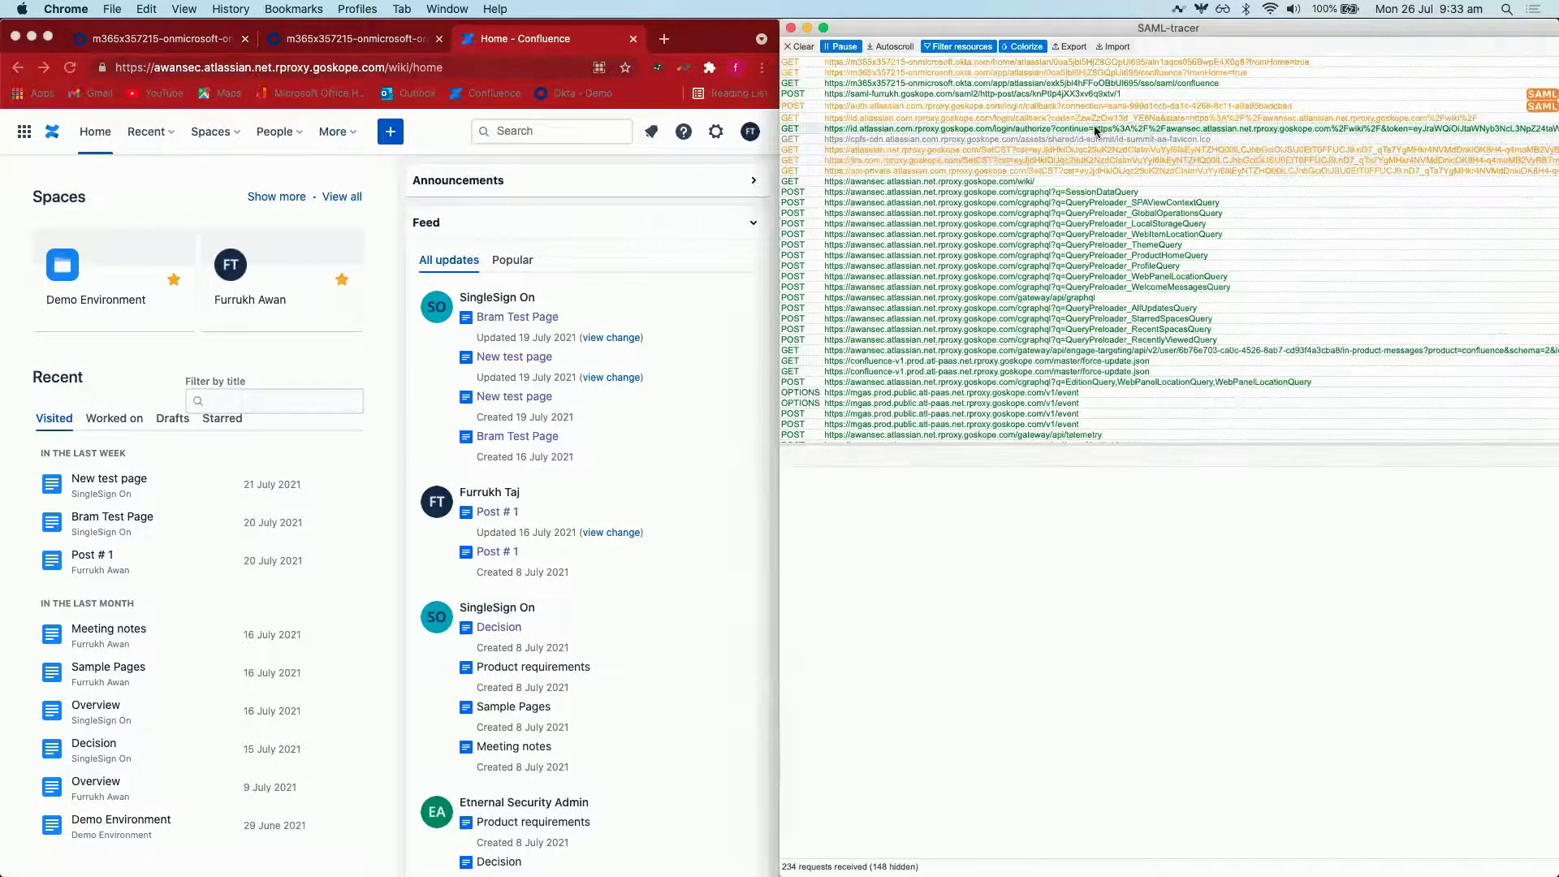
{"action": "left_click", "coordinate": [1181, 94]}
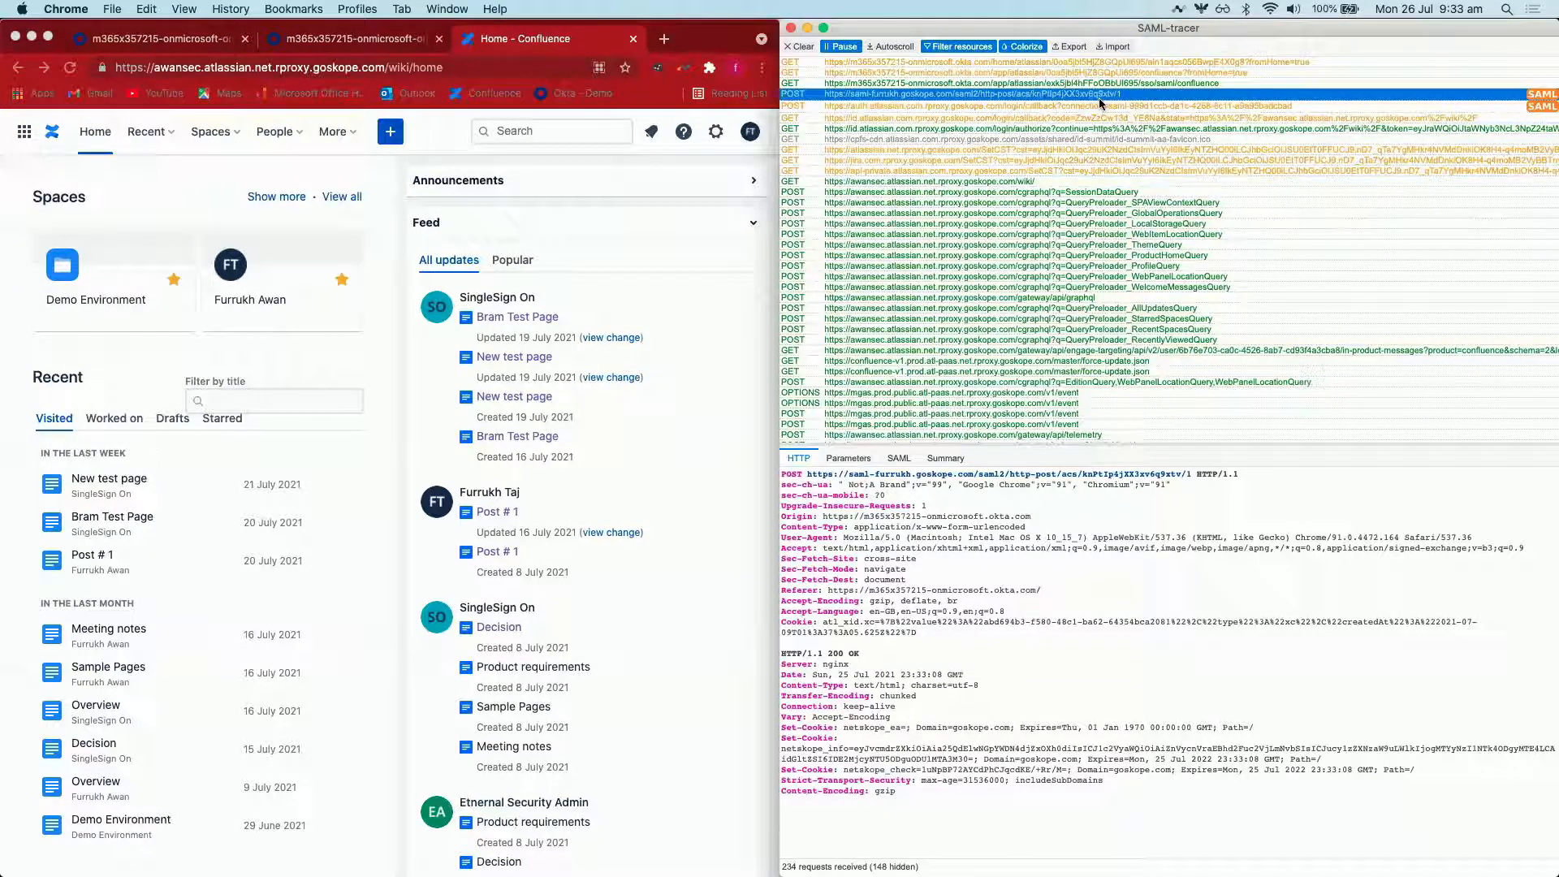
{"action": "left_click", "coordinate": [944, 459]}
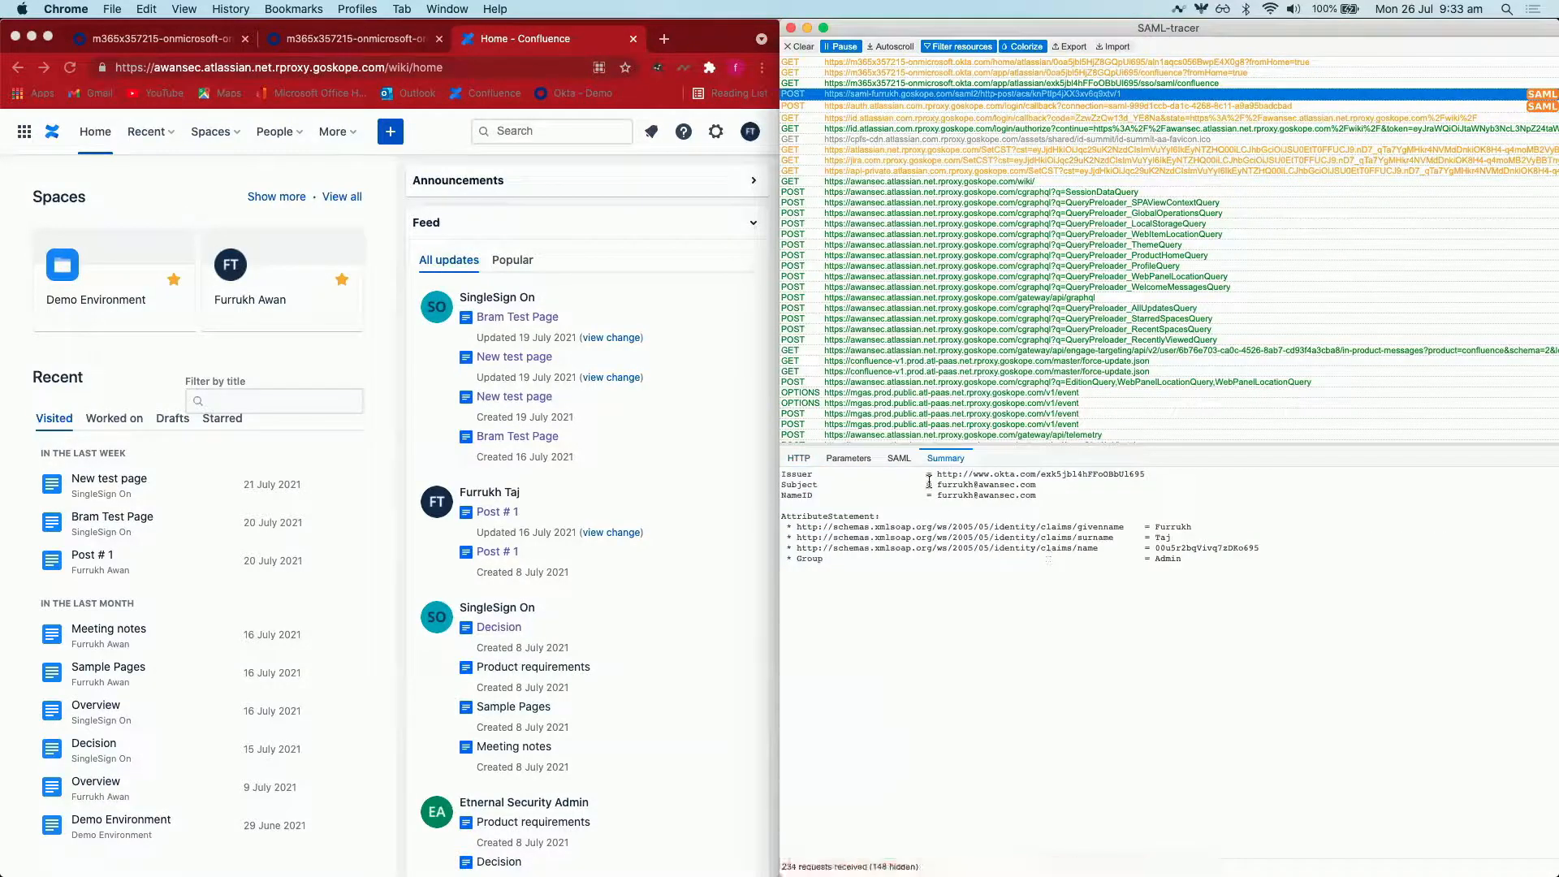
- Examine the subject, given name and Group attribute in the SAML assertion summary, and close SAML-tracer
{"action": "left_click_drag", "start_coordinate": [939, 483], "coordinate": [1018, 486]}
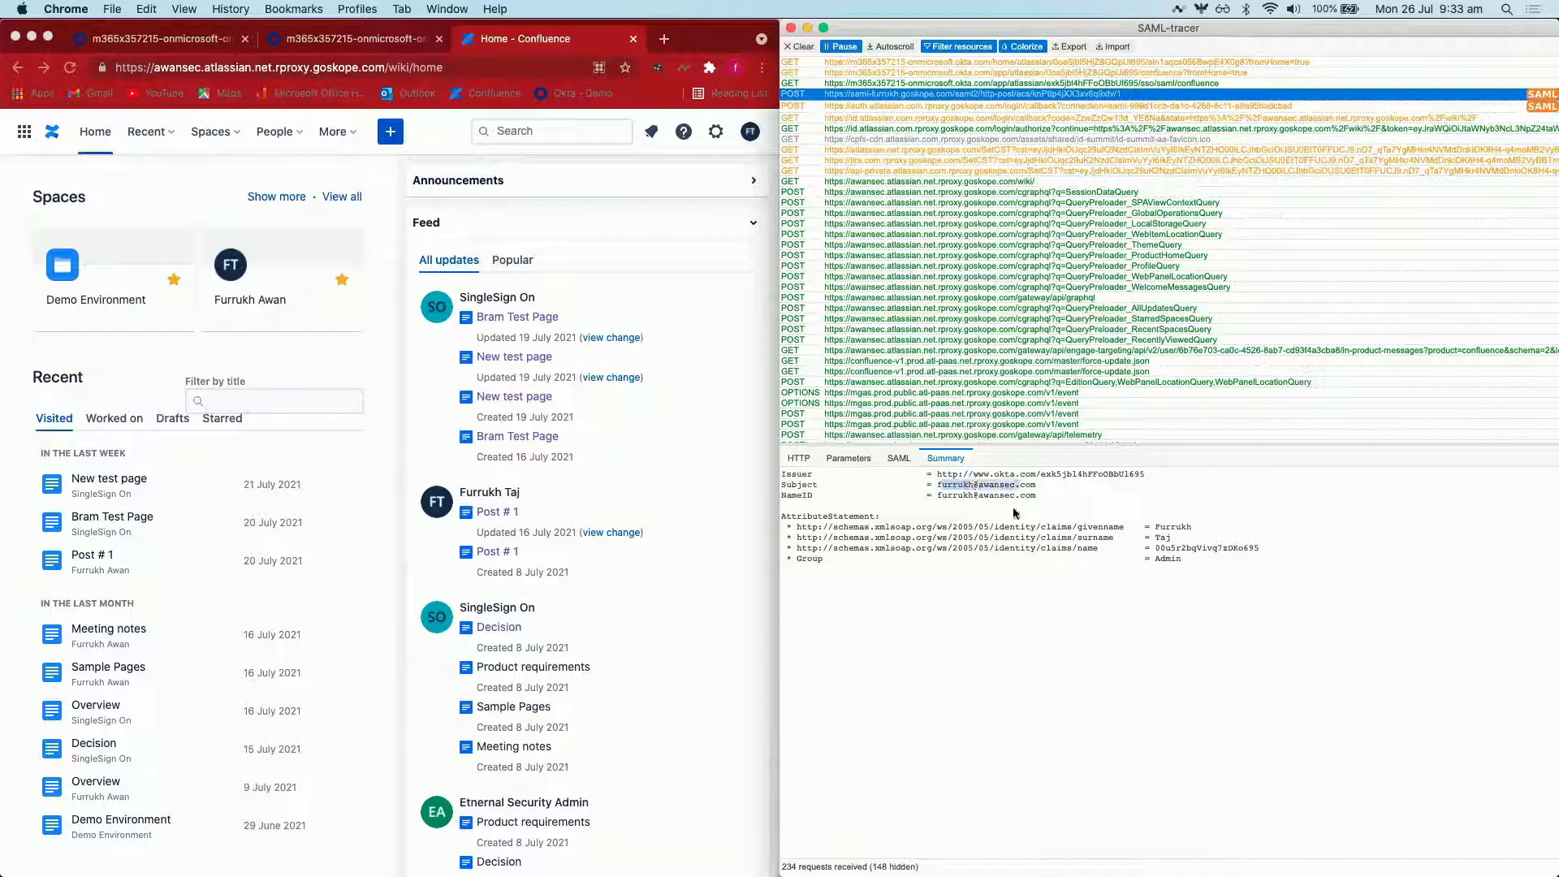
{"action": "left_click", "coordinate": [1156, 527]}
{"action": "left_click_drag", "start_coordinate": [796, 558], "coordinate": [1233, 578]}
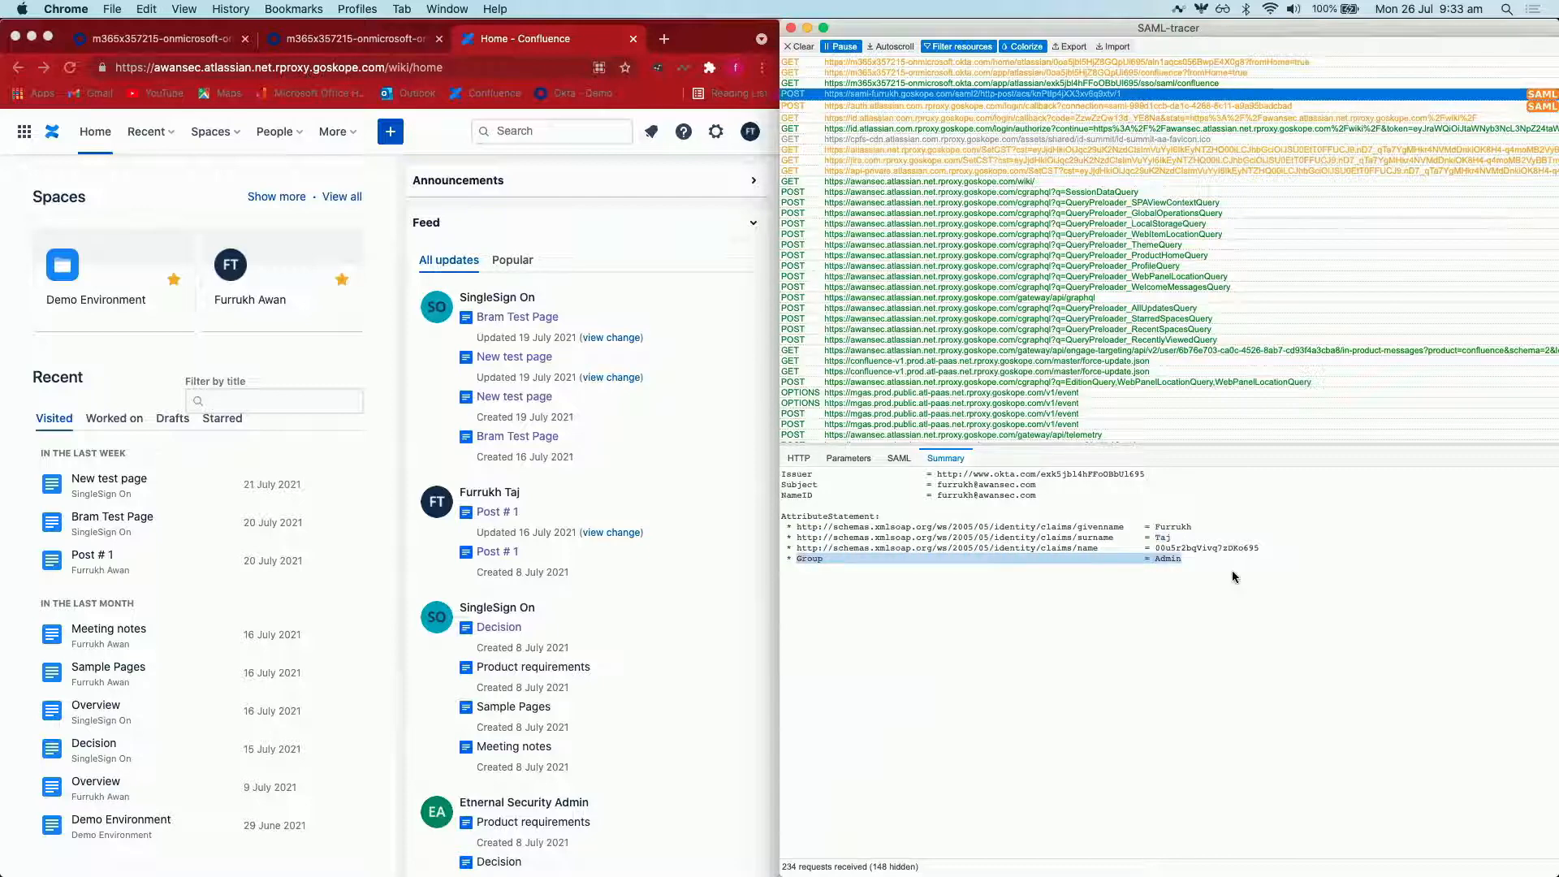
{"action": "left_click", "coordinate": [792, 29]}
- Switch to the Netskope console and open the Confluence account in the reverse proxy SAML settings for editing
{"action": "left_click", "coordinate": [825, 78]}
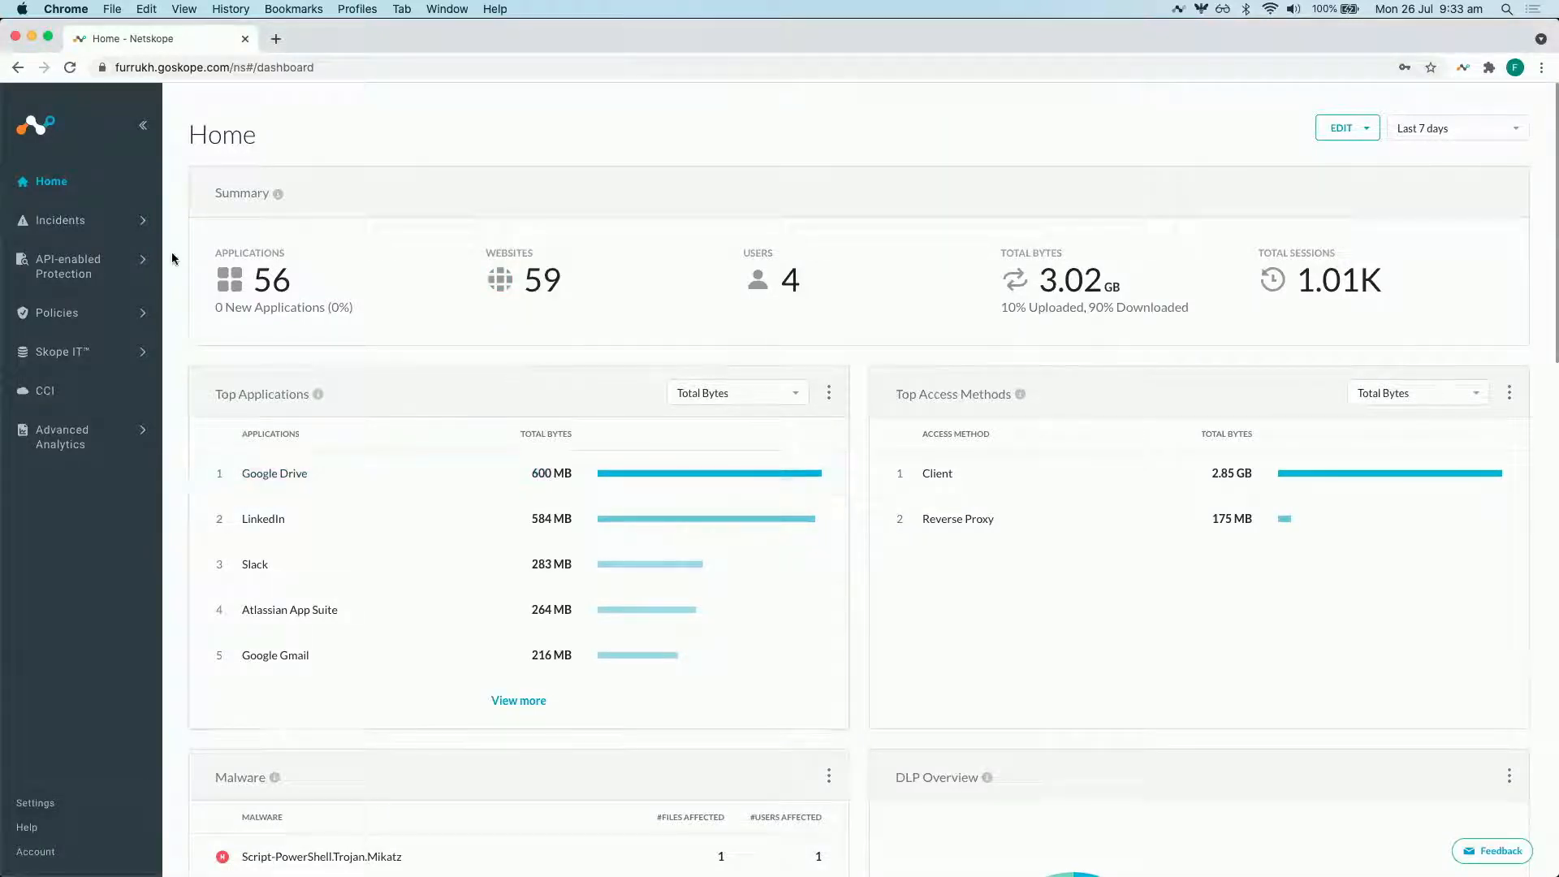
{"action": "left_click", "coordinate": [35, 800]}
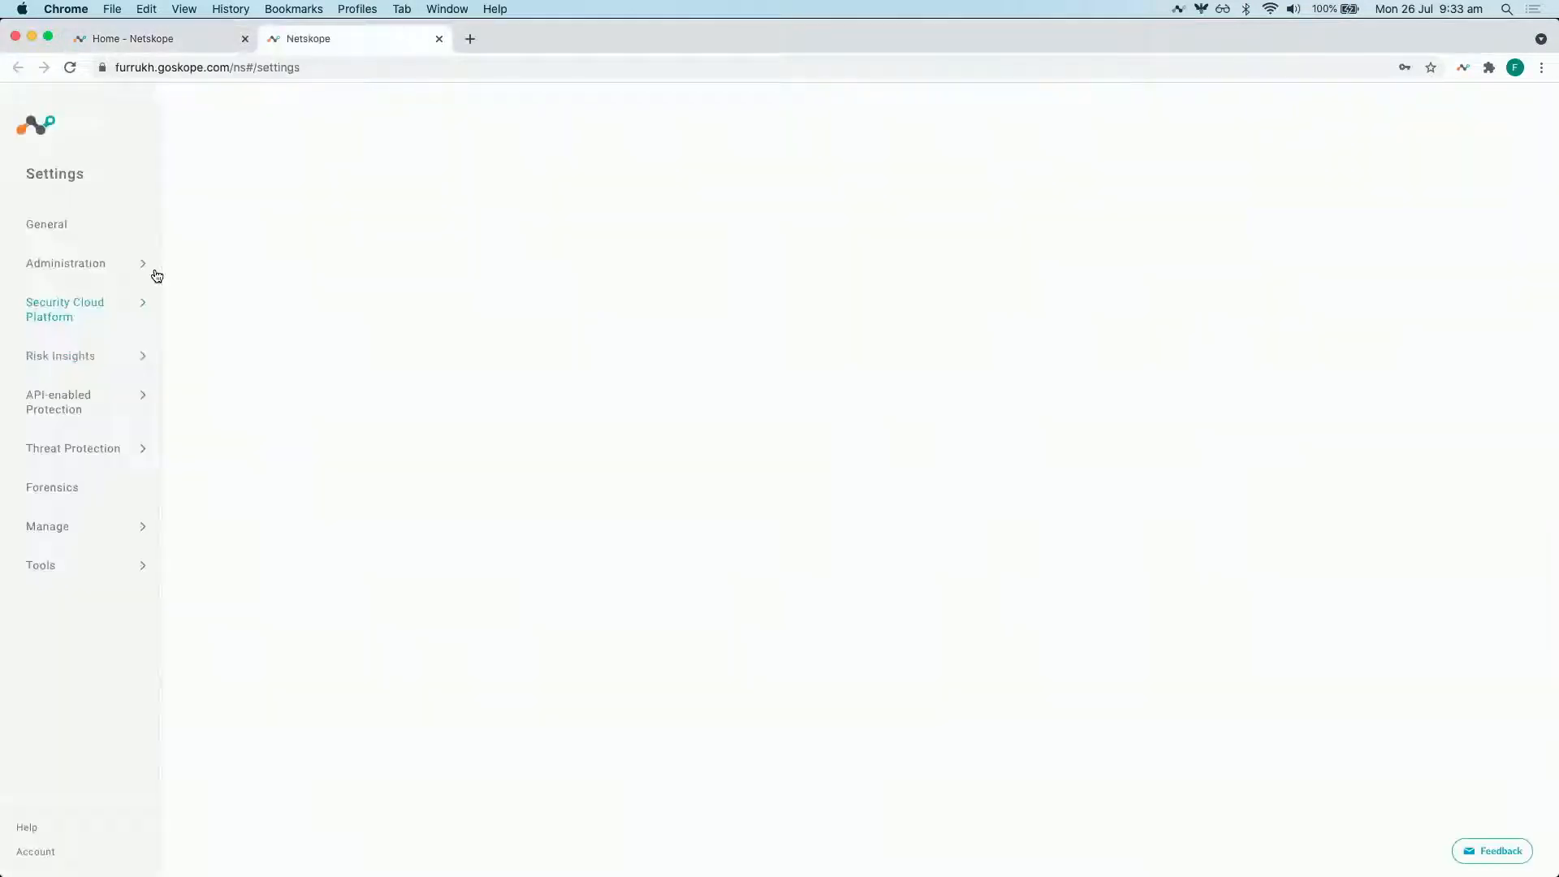
{"action": "left_click", "coordinate": [104, 309]}
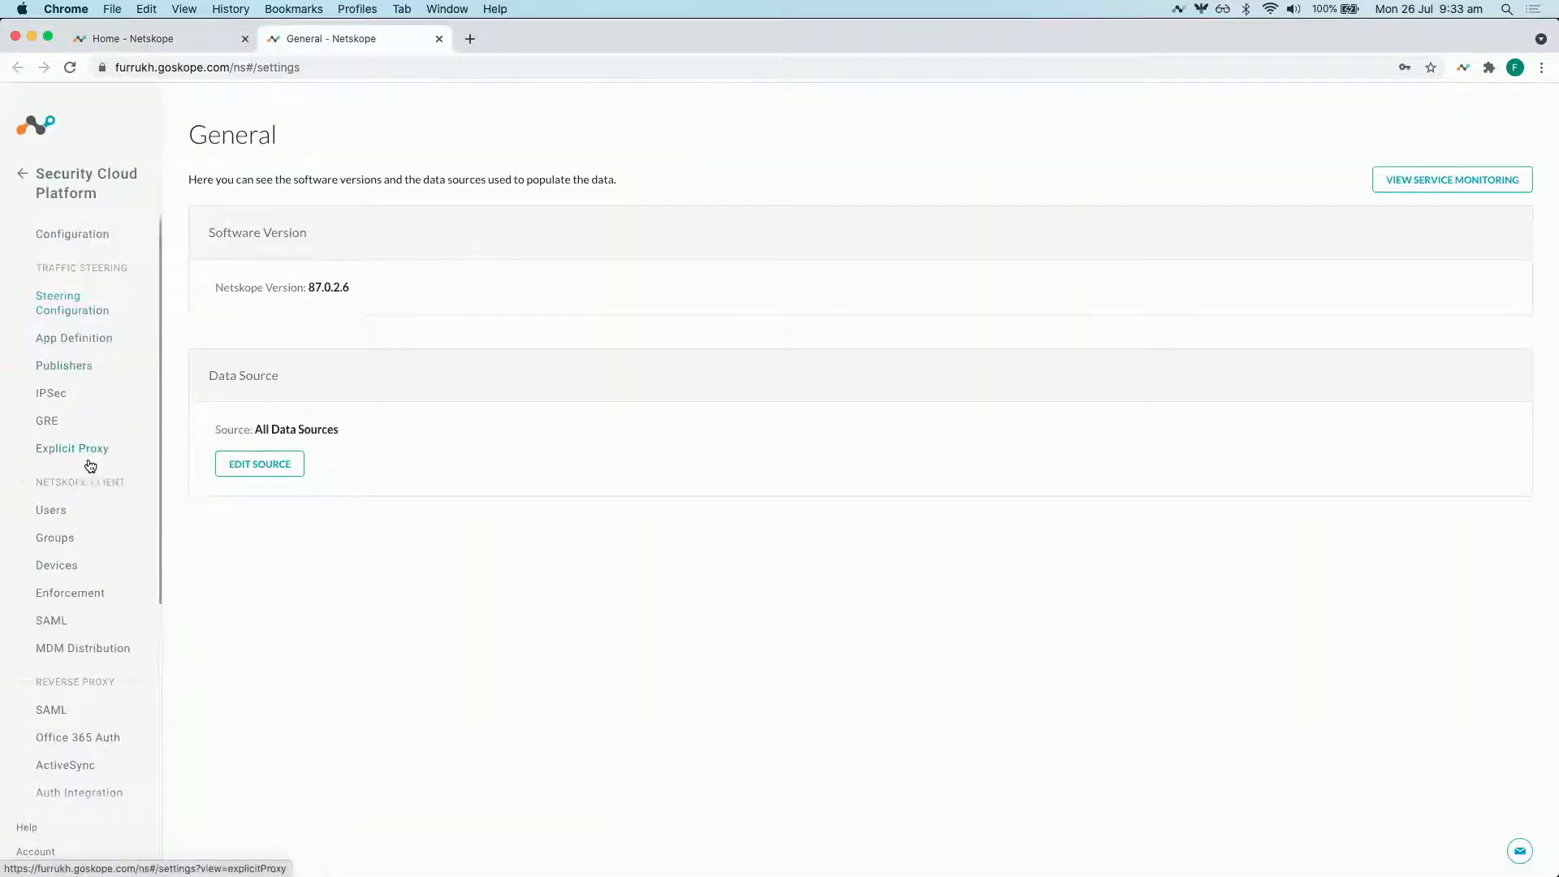
{"action": "scroll", "coordinate": [91, 463], "scroll_direction": "down", "scroll_amount": 2}
{"action": "left_click", "coordinate": [51, 538]}
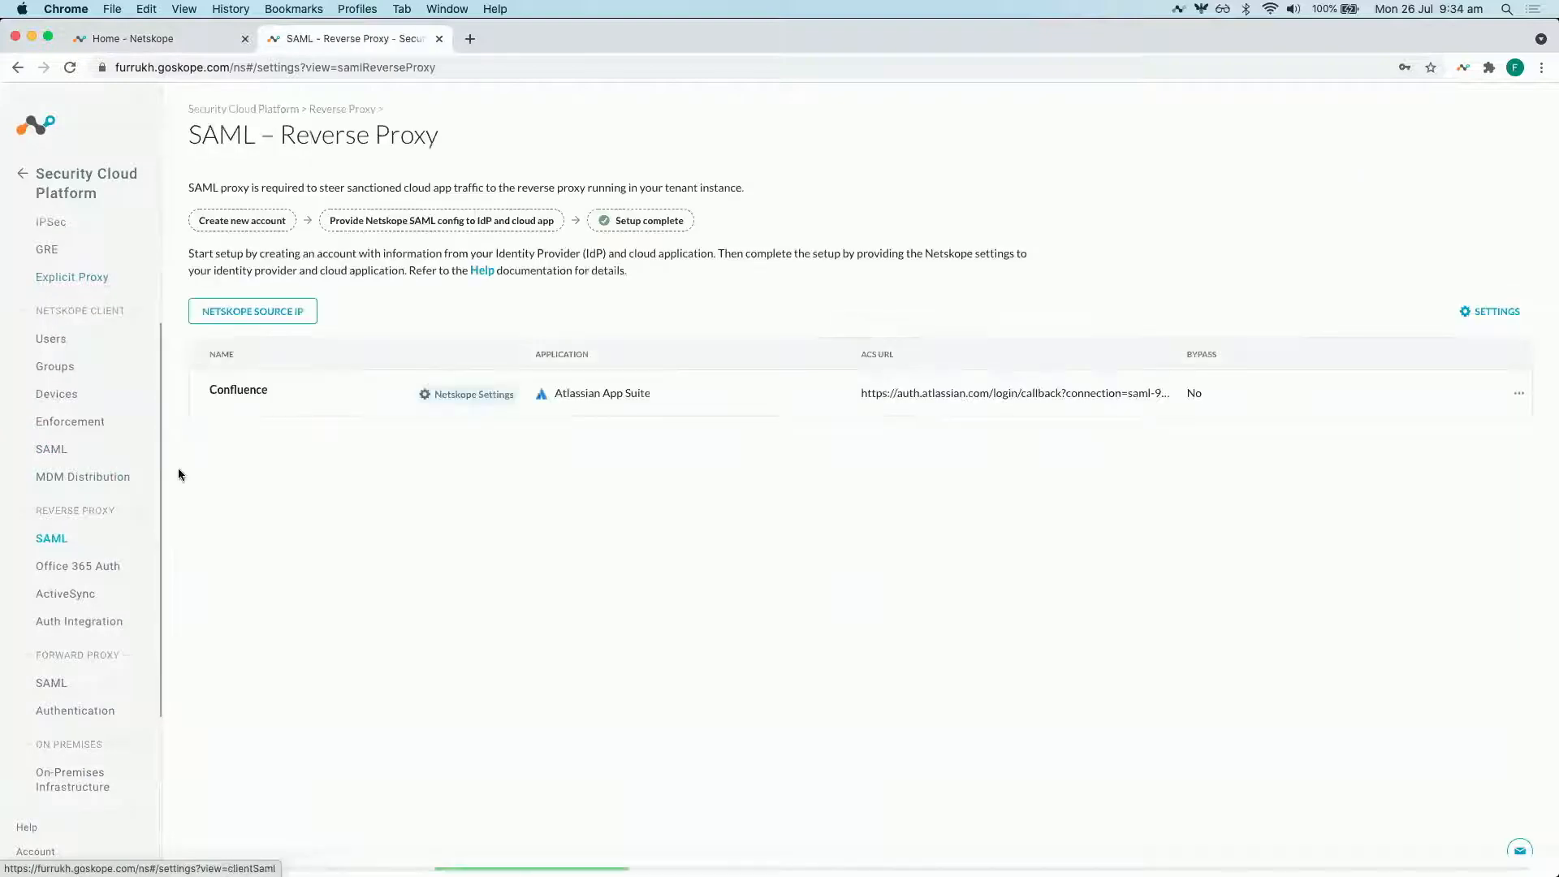
{"action": "left_click", "coordinate": [246, 393]}
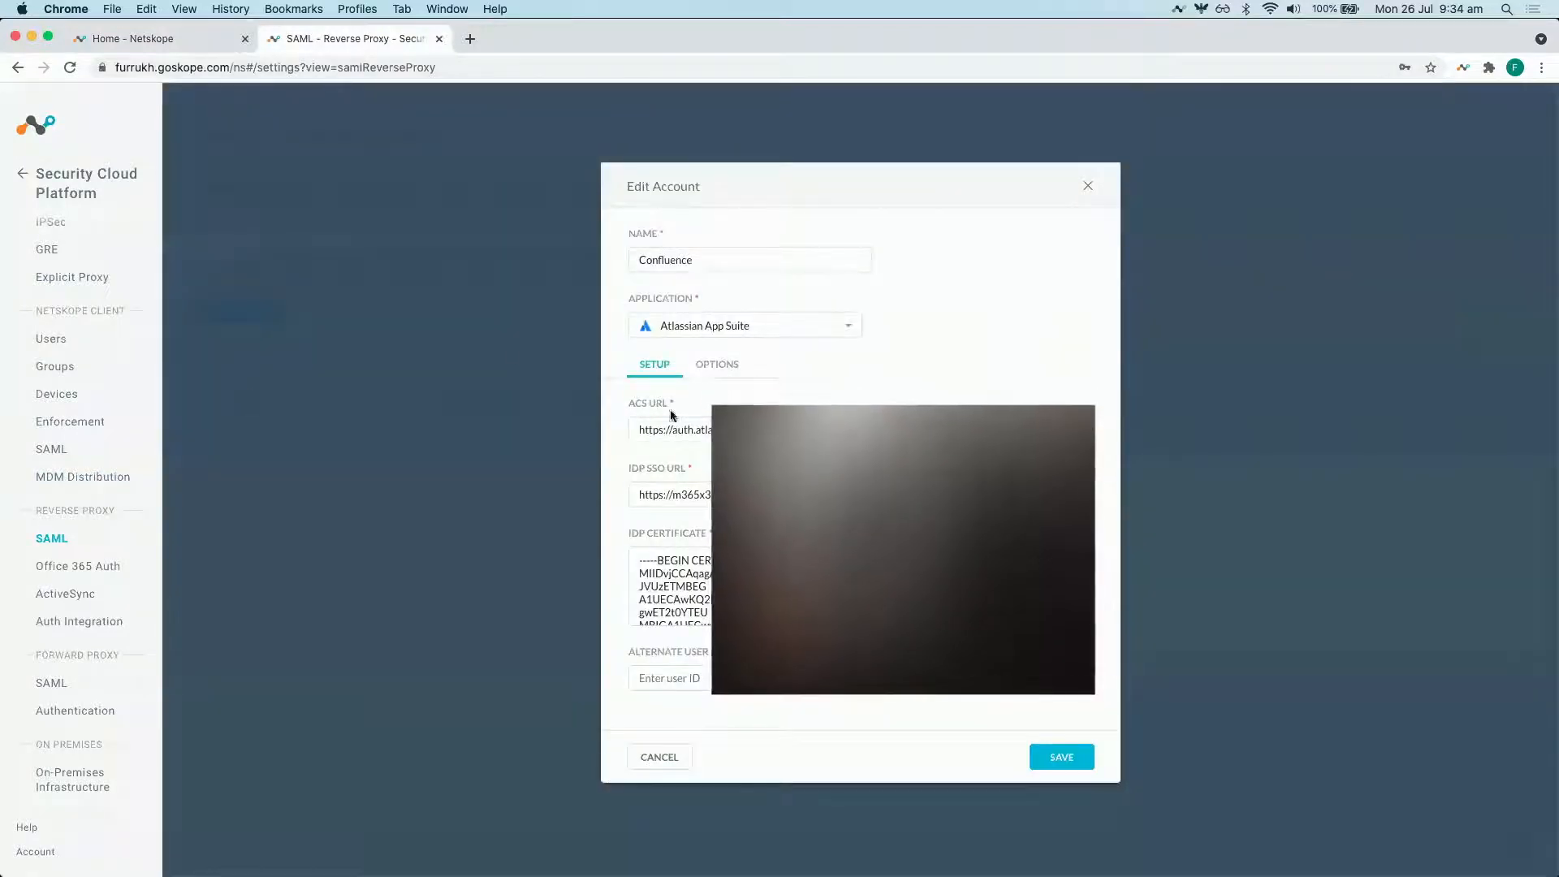
- Enable SAML assertion key-value pairs matching for the account and define pair 1 with key Group and value Admin
{"action": "left_click", "coordinate": [718, 367]}
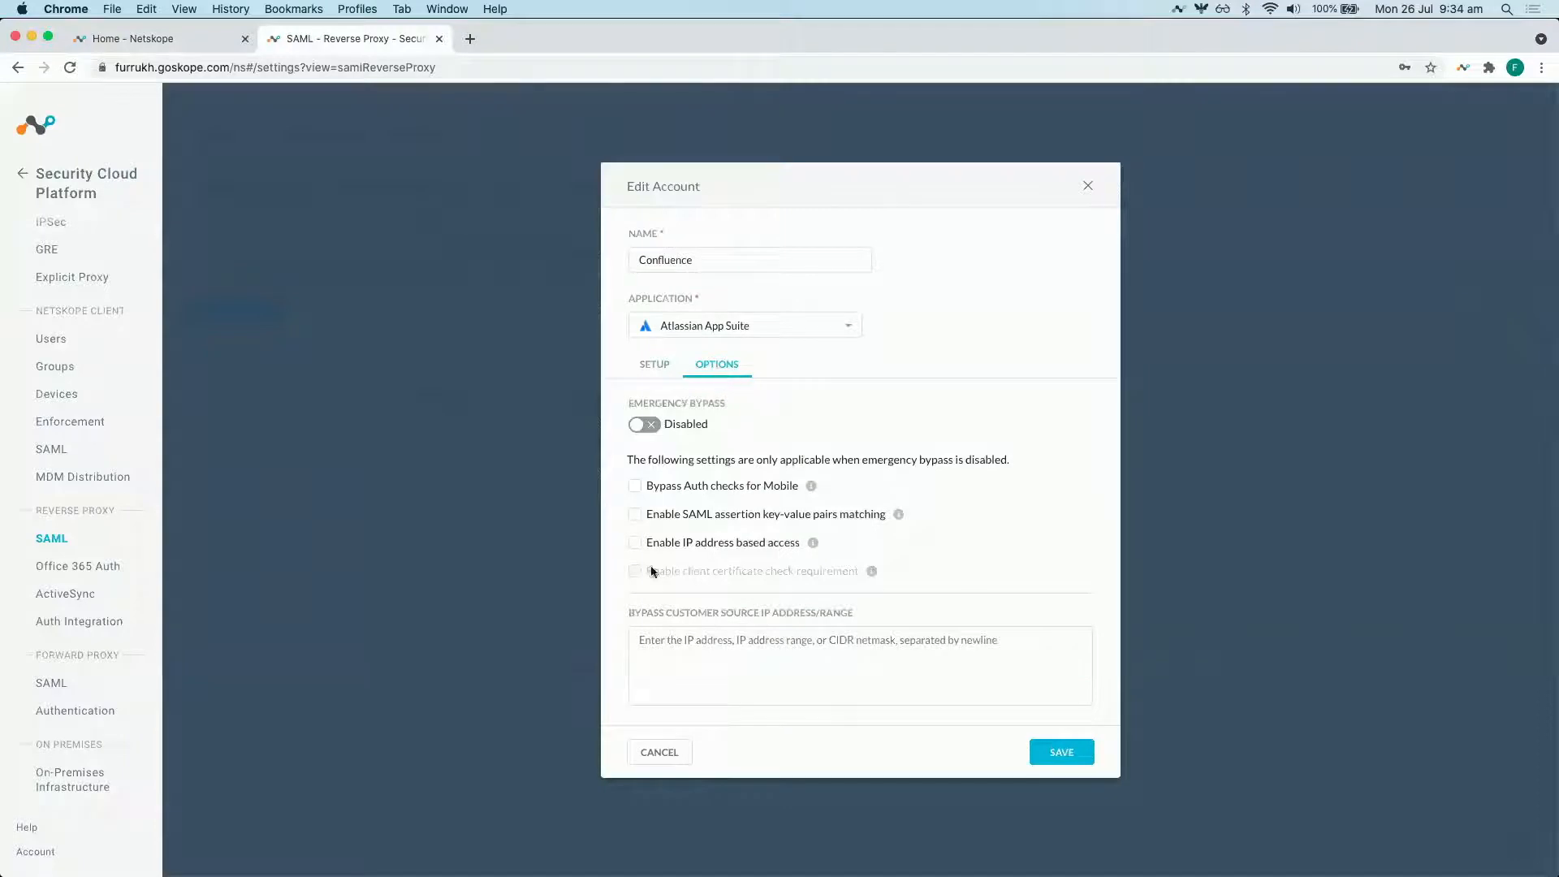
{"action": "left_click", "coordinate": [635, 514]}
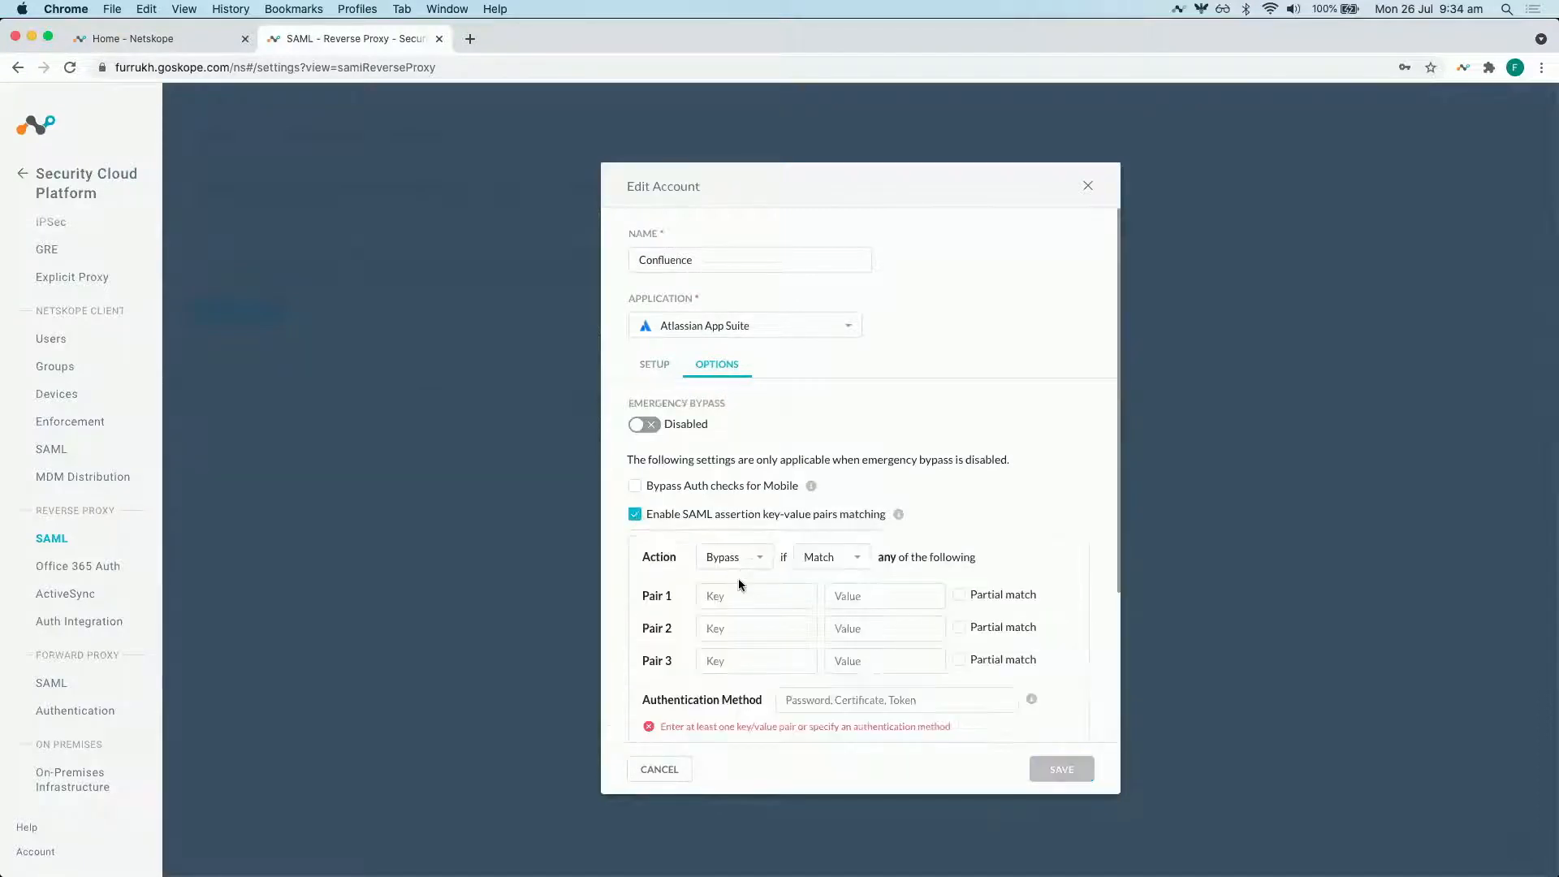
{"action": "left_click", "coordinate": [739, 601]}
{"action": "type", "text": "Group"}
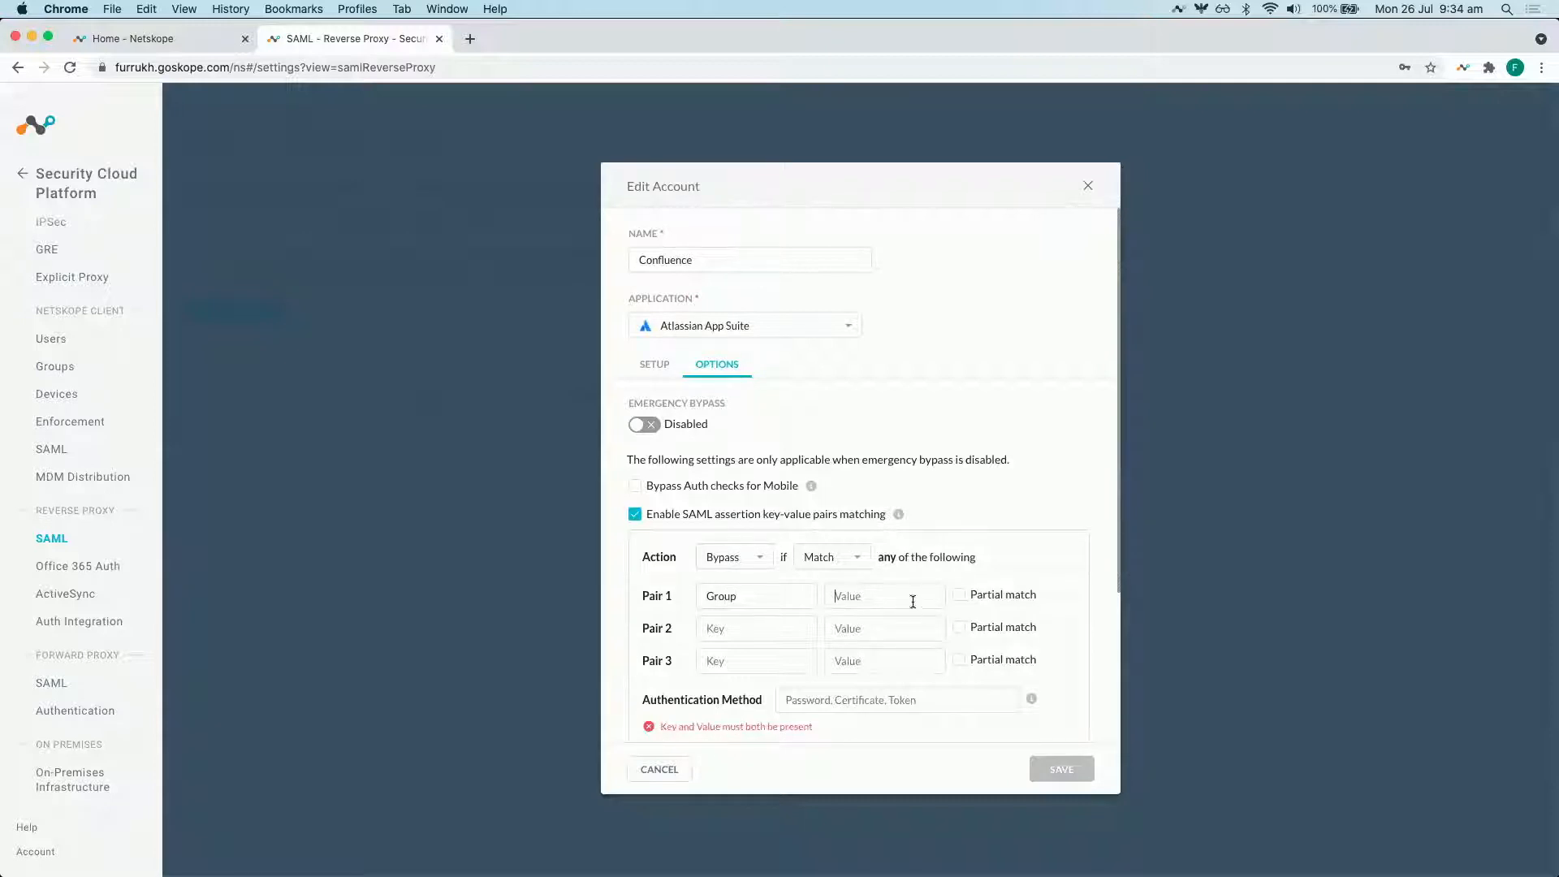
{"action": "type", "text": "adm"}
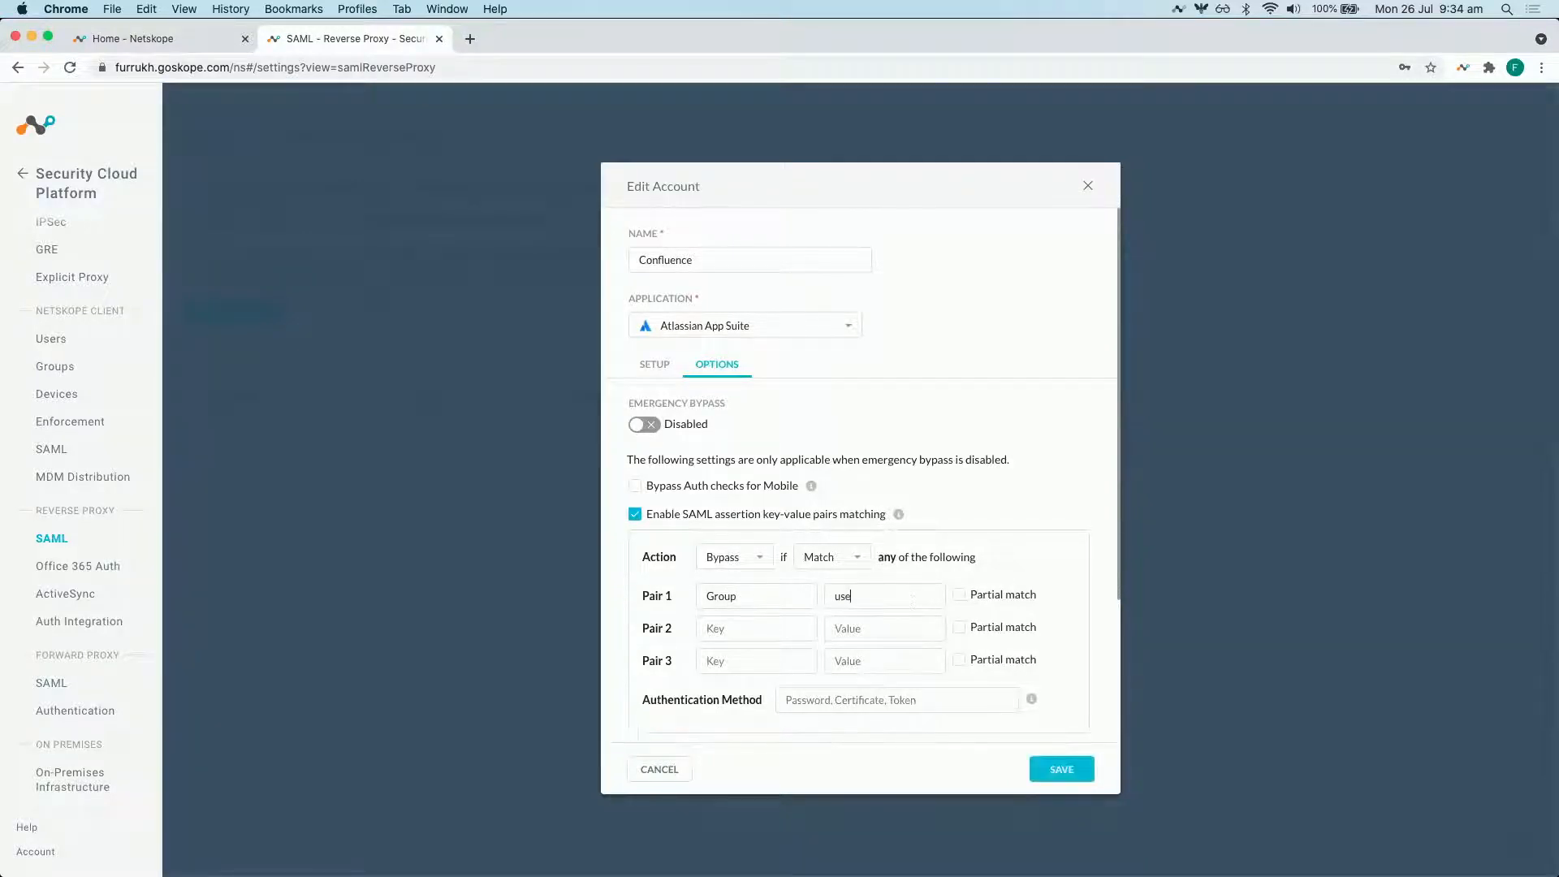
{"action": "key", "text": "BackSpace"}
{"action": "key", "text": "BackSpace"}
{"action": "key", "text": "BackSpace"}
{"action": "type", "text": "Admin"}
{"action": "double_click", "coordinate": [908, 600]}
- Review the Action and Match choices, keep Bypass if Match, and save the account
{"action": "left_click", "coordinate": [739, 563]}
{"action": "left_click", "coordinate": [740, 563]}
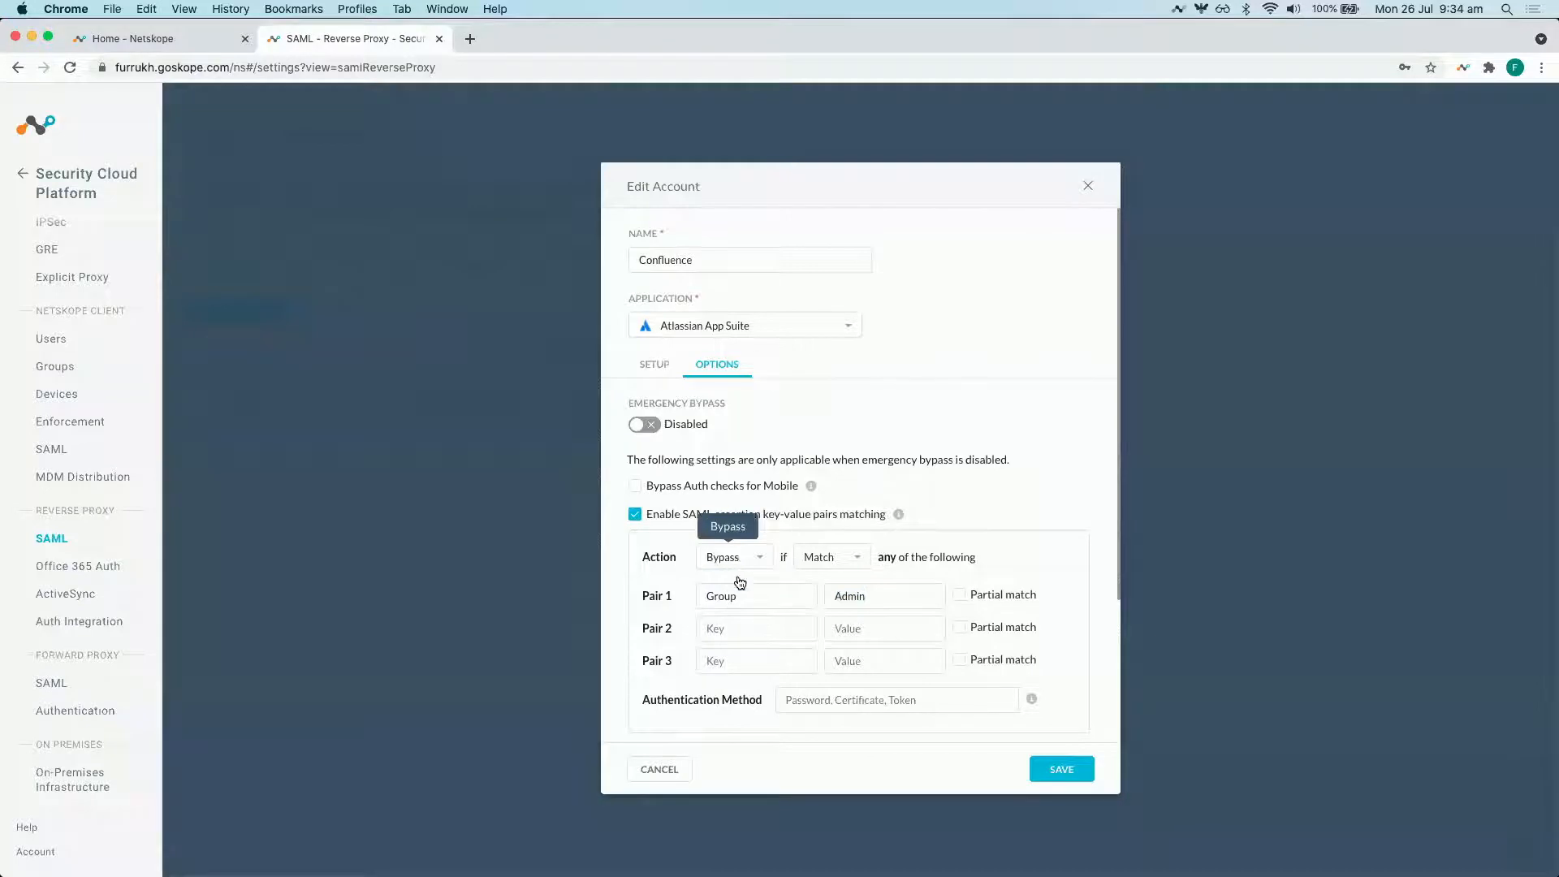
{"action": "left_click", "coordinate": [834, 560]}
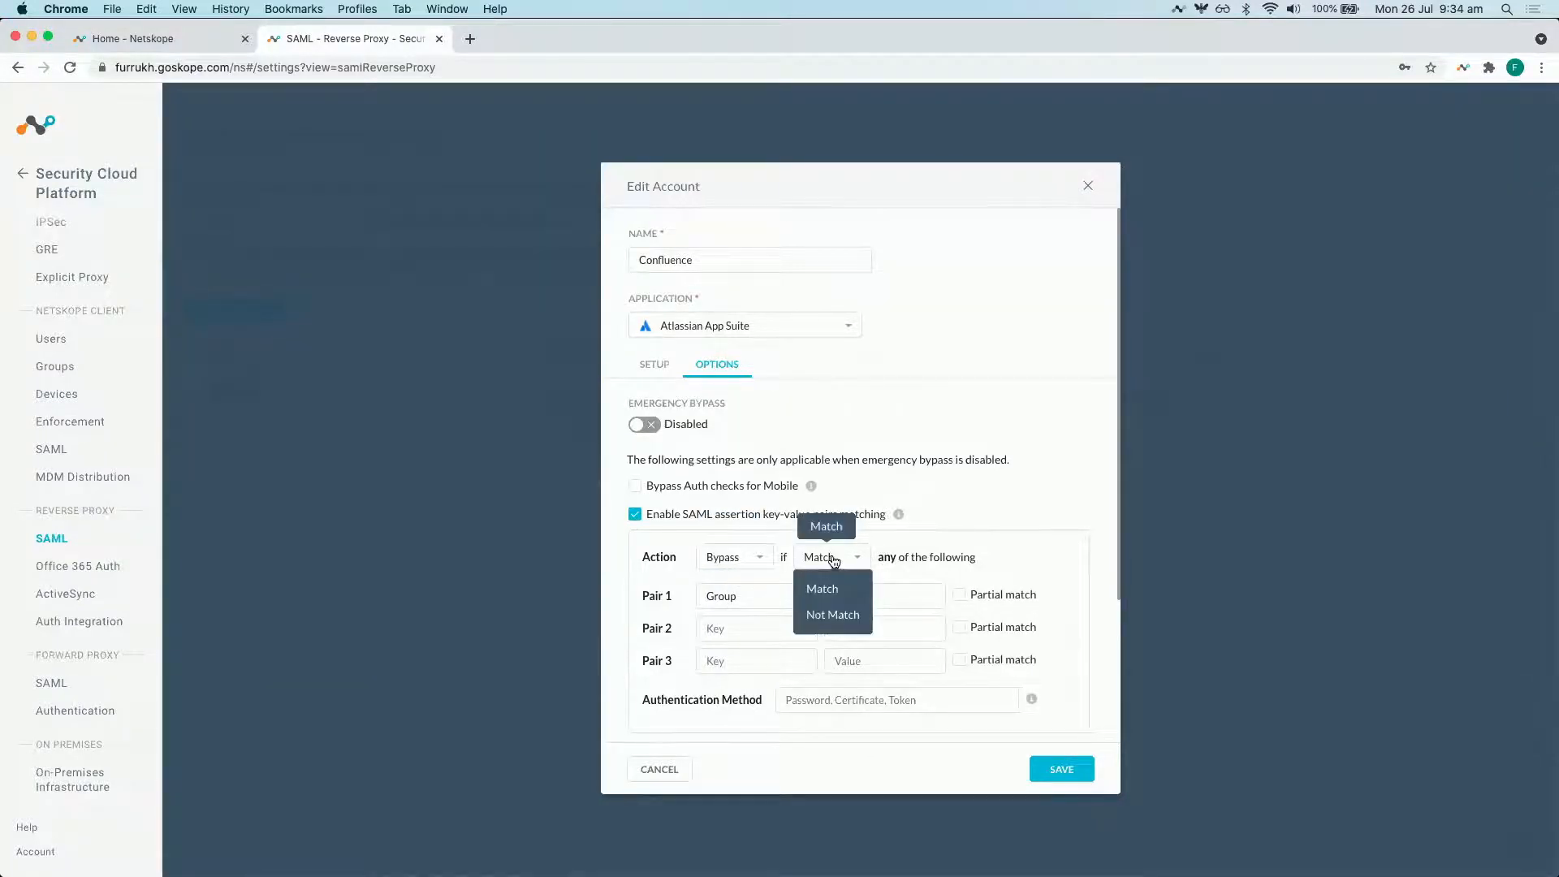
{"action": "left_click", "coordinate": [834, 560]}
{"action": "left_click", "coordinate": [1061, 768]}
- Return to the Okta browser window, maximize it, close the Confluence page, sign out of Okta and close the extra Okta tab
{"action": "key", "text": "super+grave"}
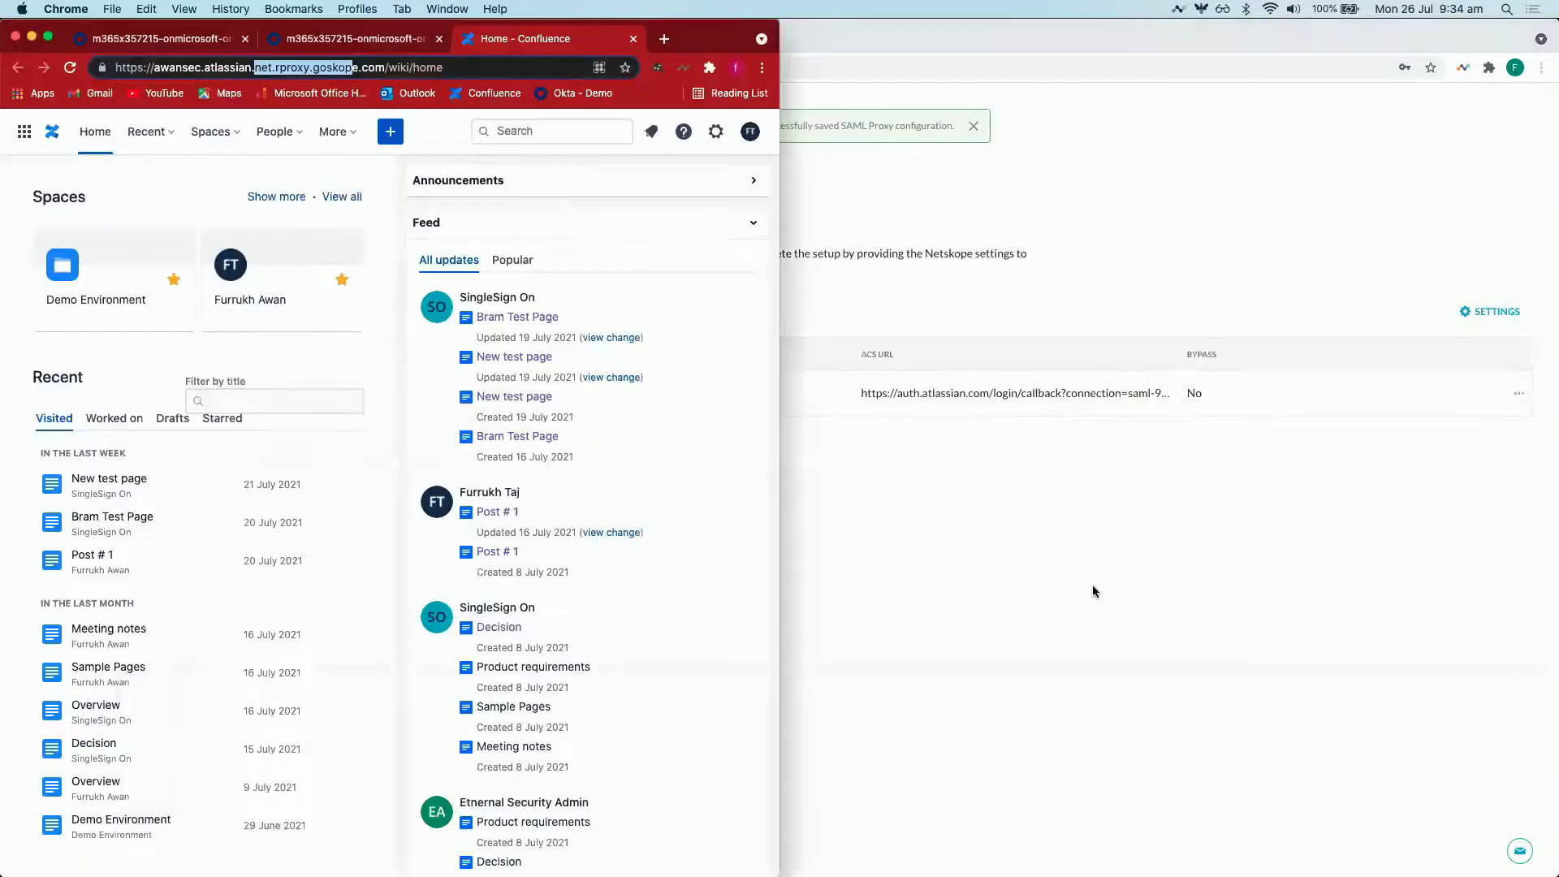
{"action": "double_click", "coordinate": [727, 38]}
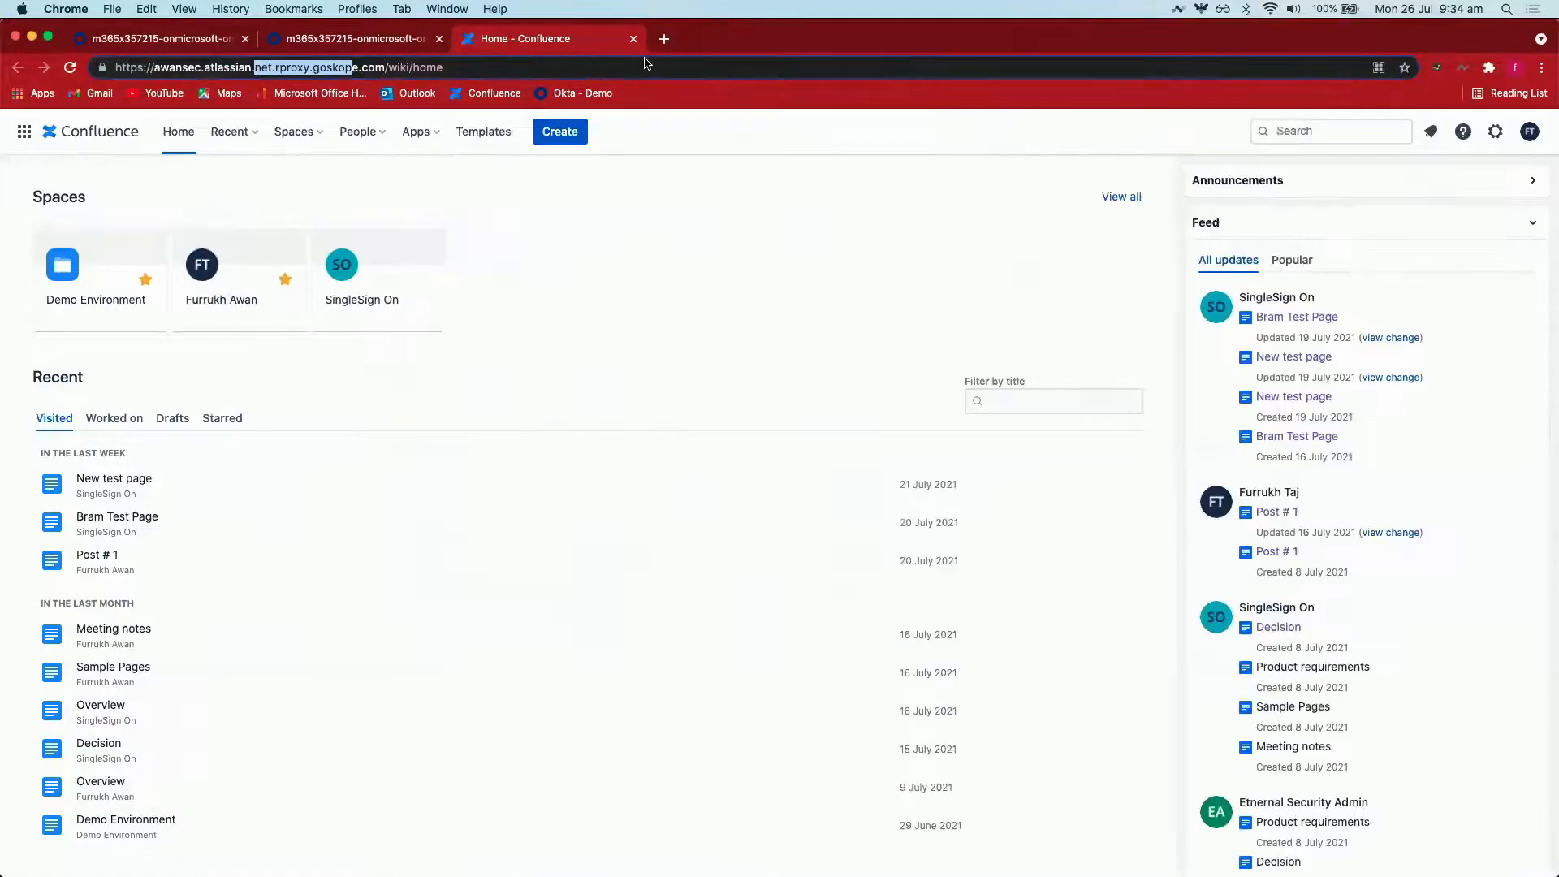
{"action": "left_click", "coordinate": [633, 39]}
{"action": "left_click", "coordinate": [1411, 145]}
{"action": "left_click", "coordinate": [1383, 327]}
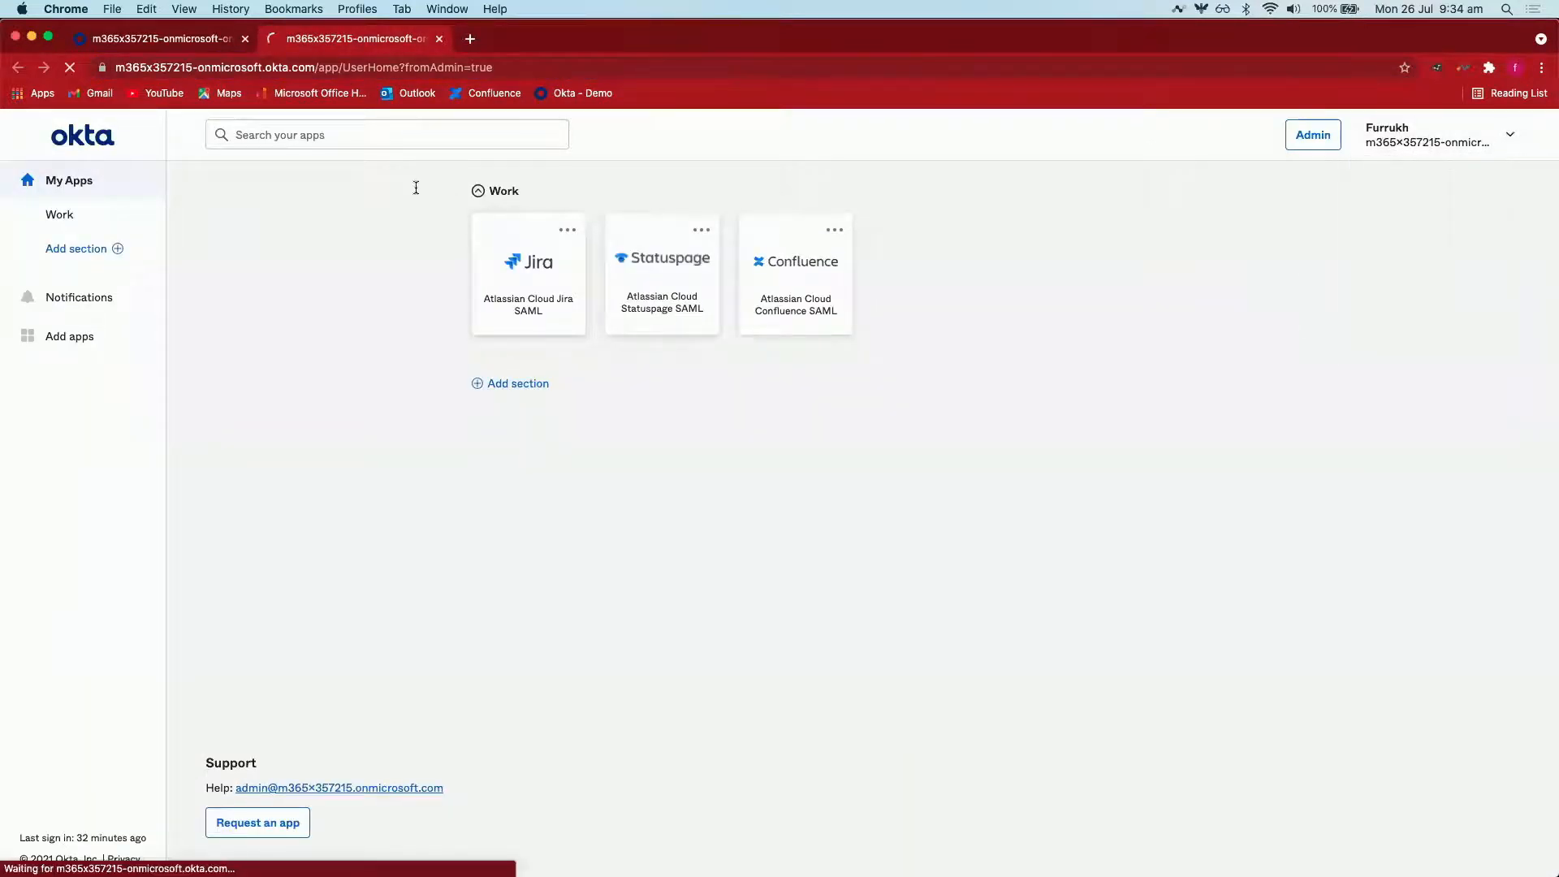
{"action": "left_click", "coordinate": [244, 38]}
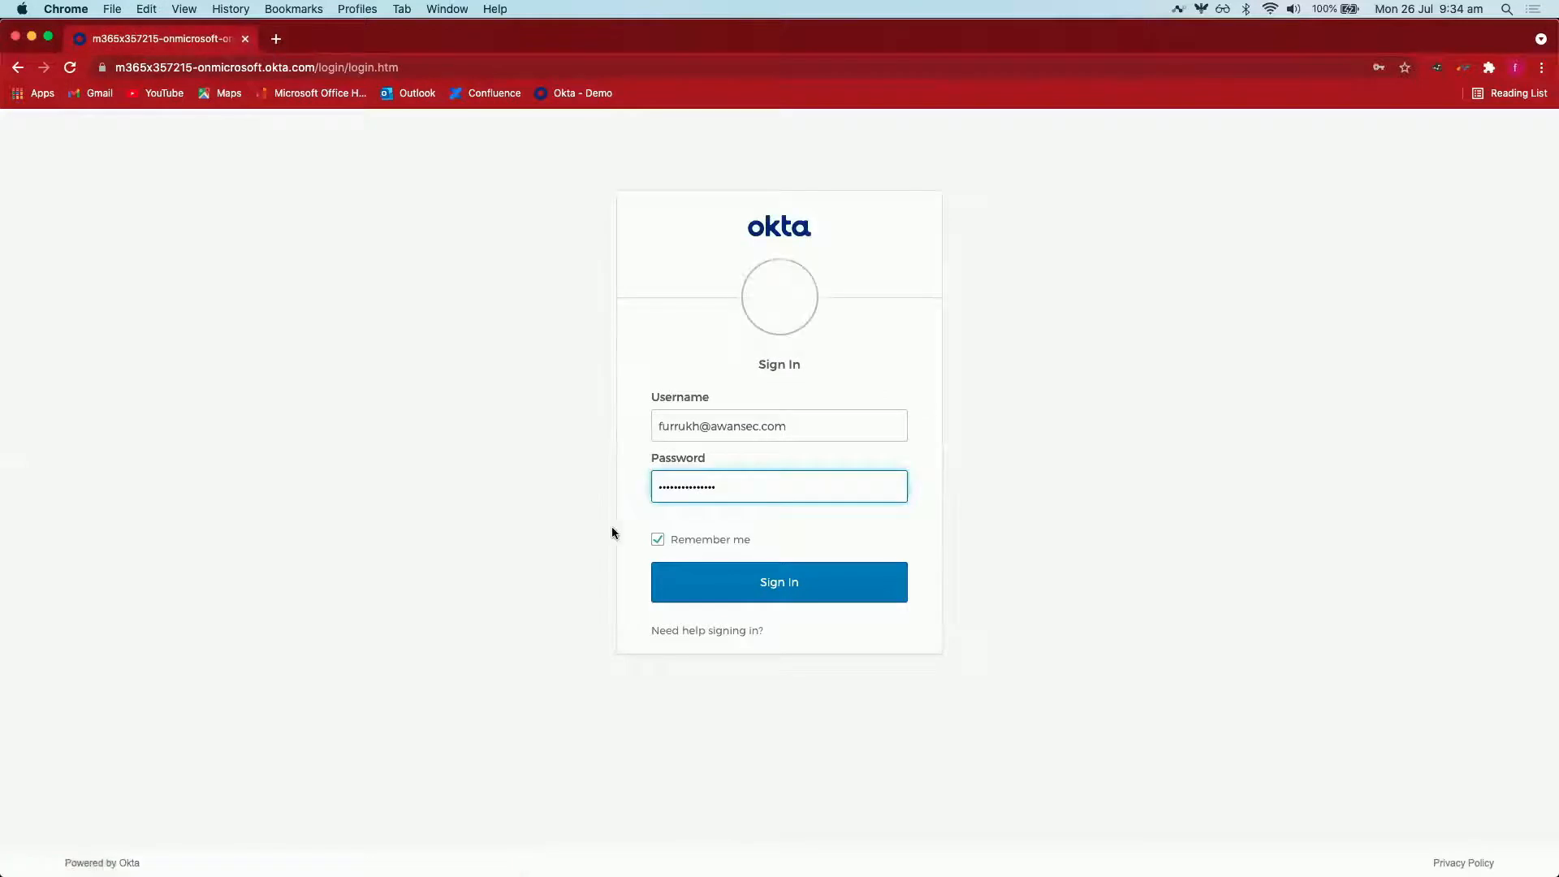
- Sign back in to Okta with the prefilled credentials and check whether the Netskope Client is enabled
{"action": "left_click", "coordinate": [771, 588]}
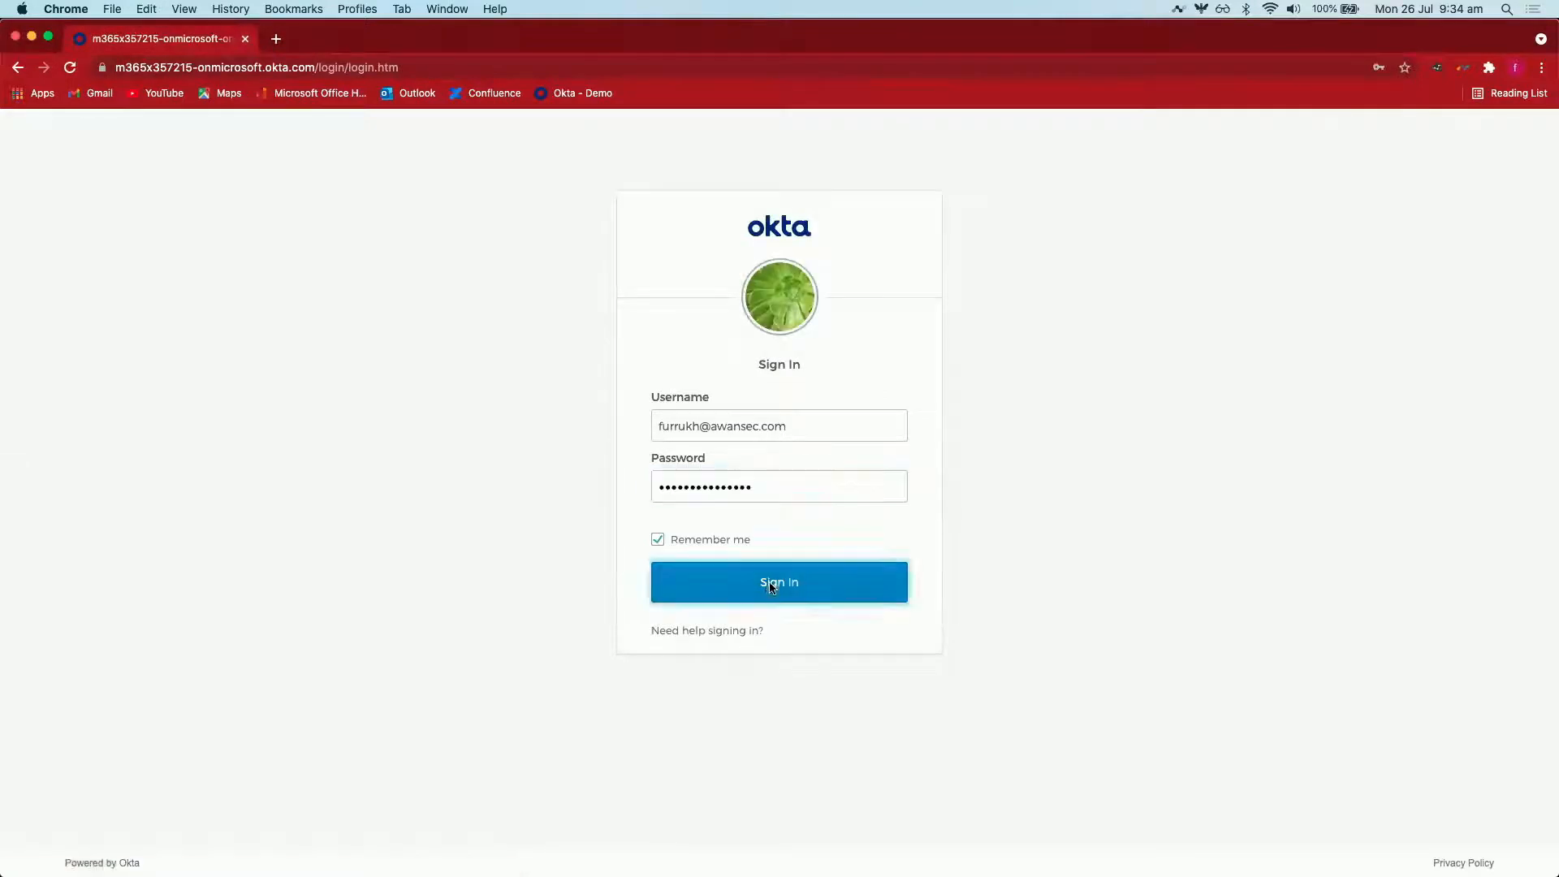
{"action": "left_click", "coordinate": [1180, 14]}
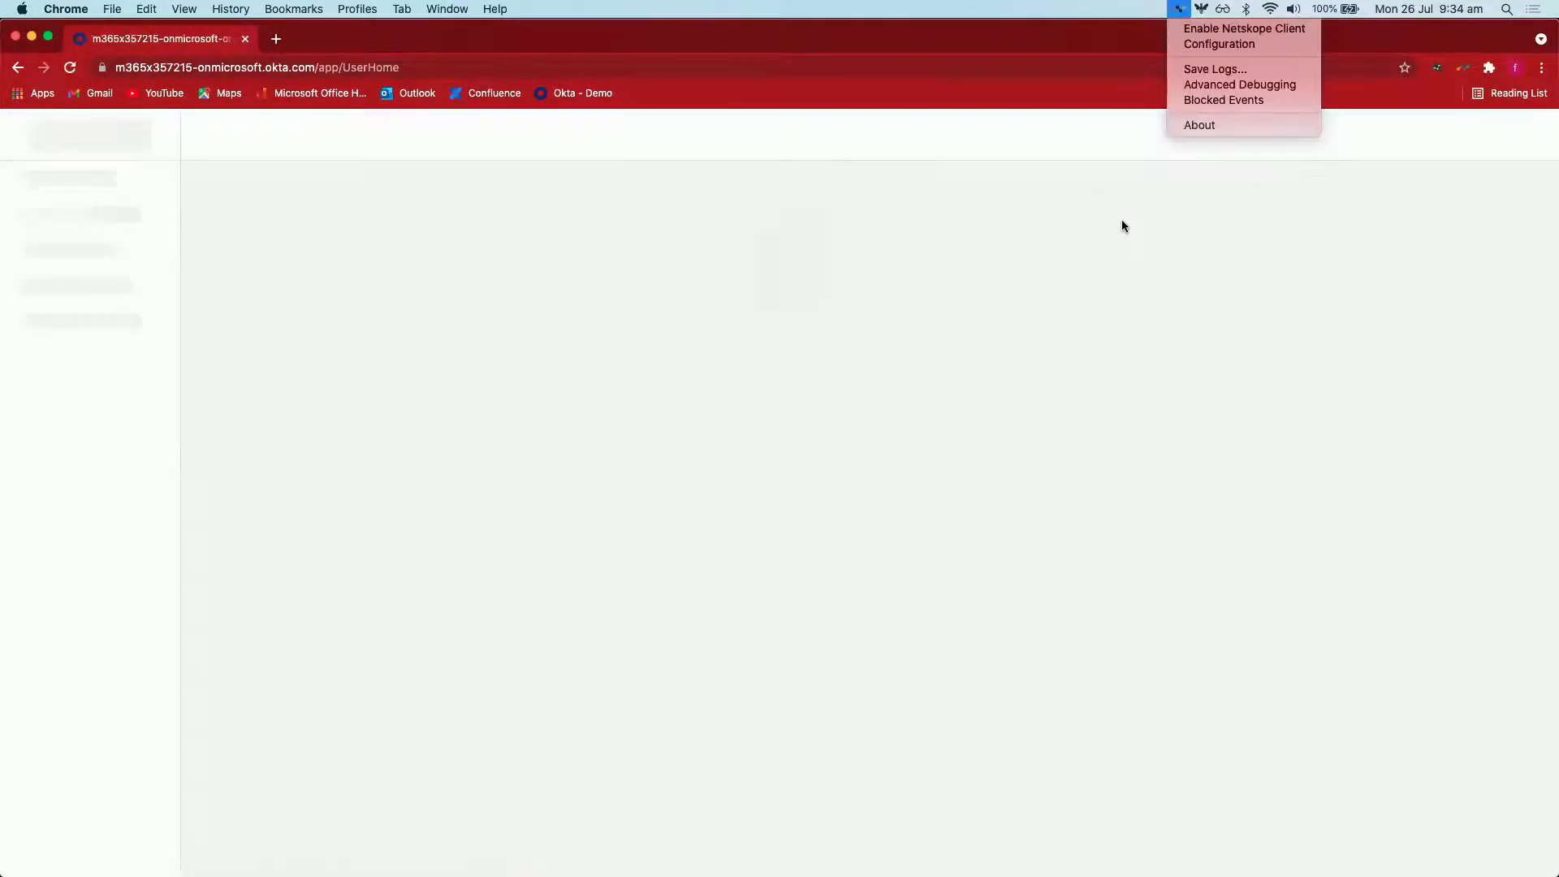
{"action": "left_click", "coordinate": [1122, 221]}
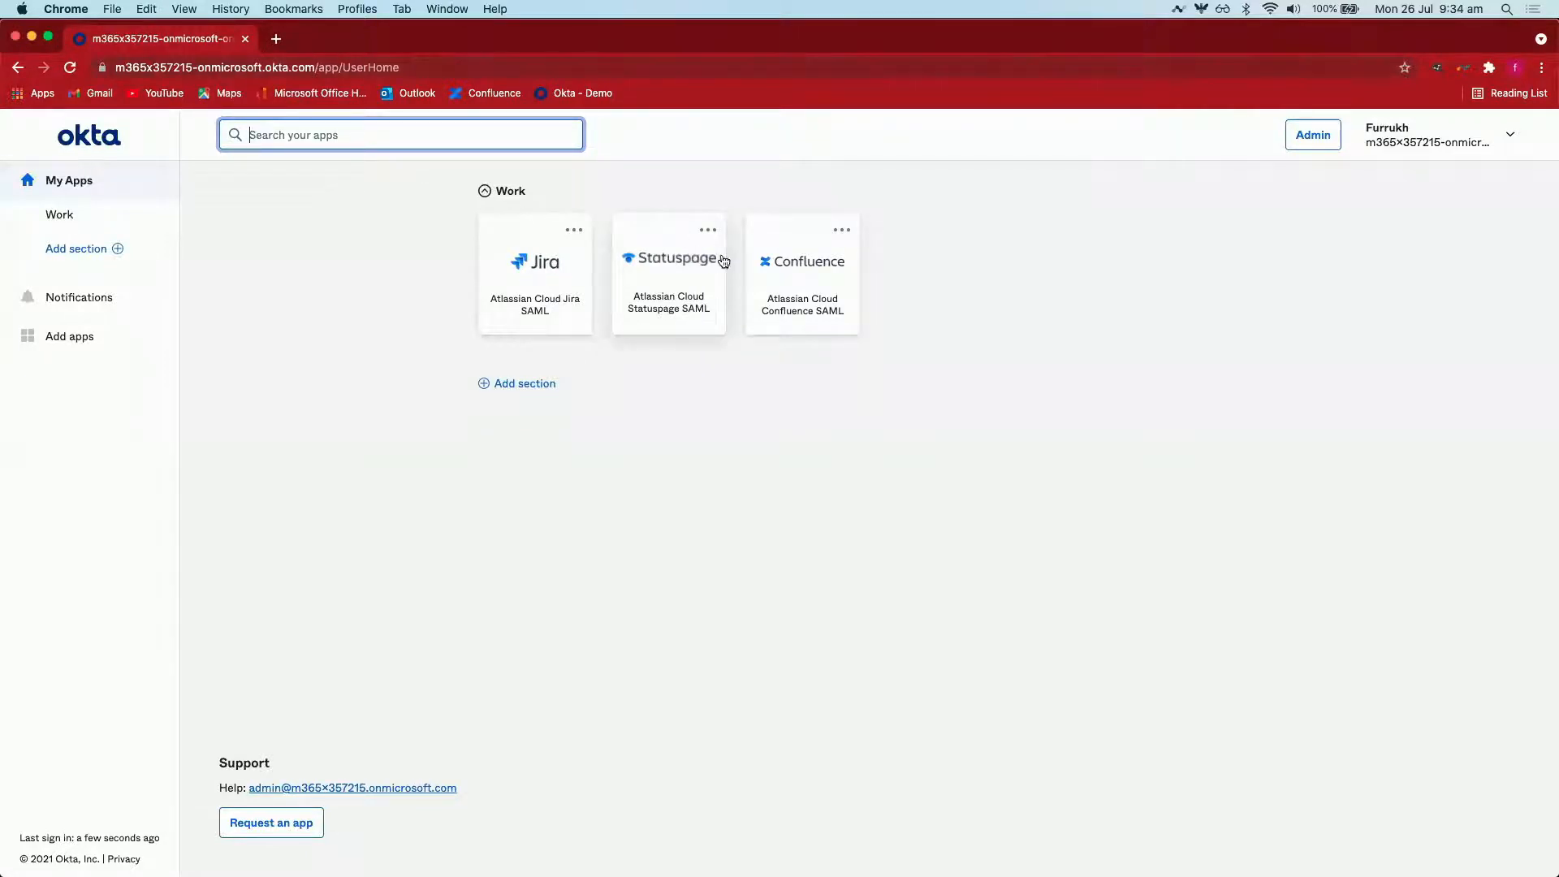
- Launch Confluence from the Okta dashboard and inspect the domain in its address
{"action": "left_click", "coordinate": [796, 286]}
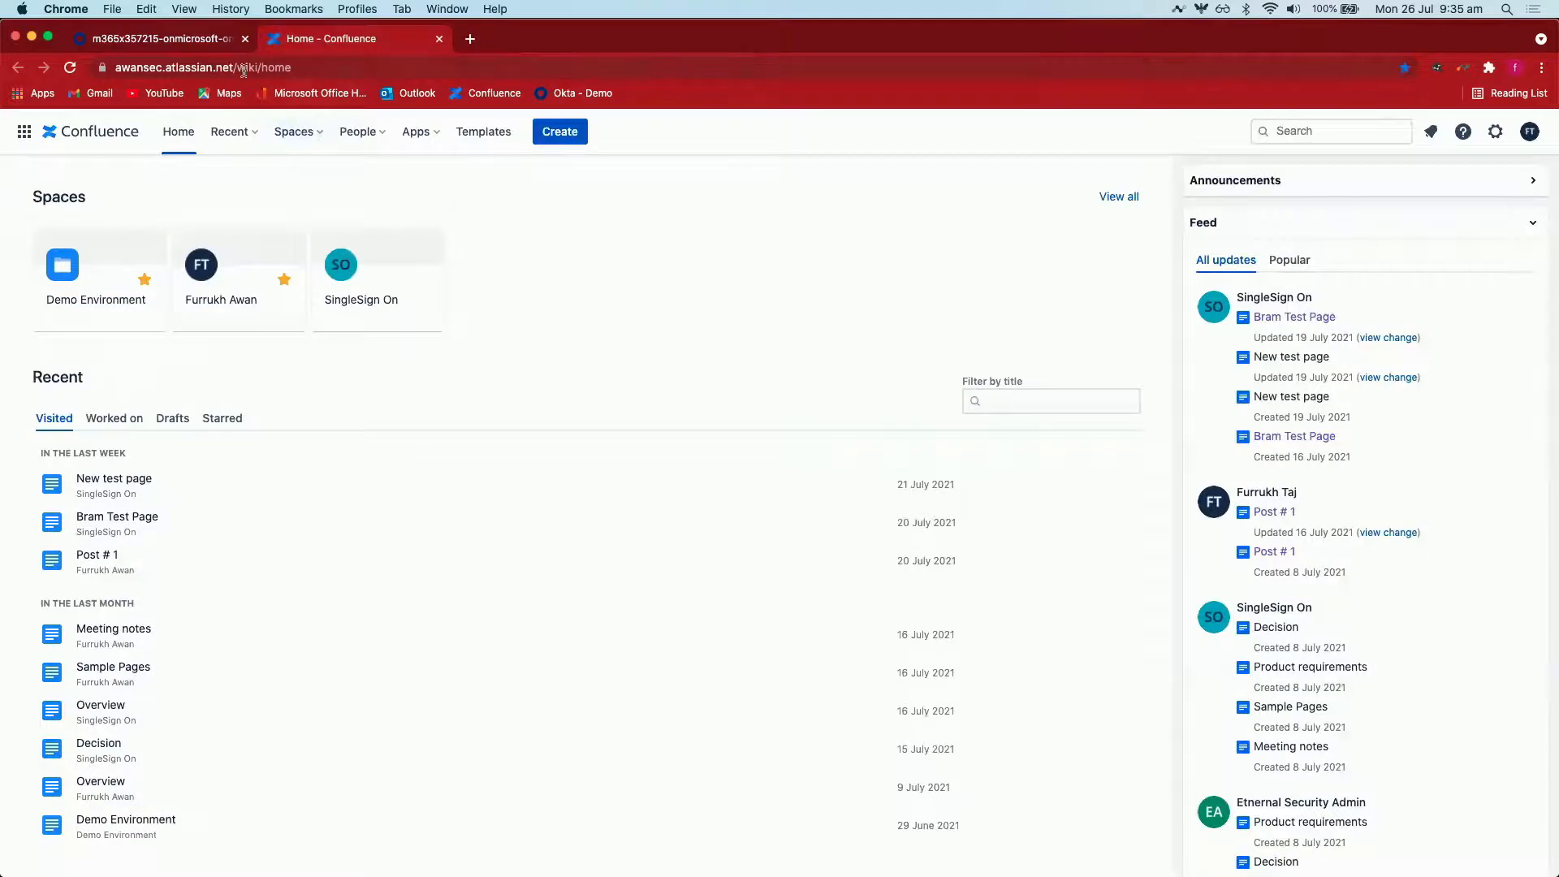
{"action": "left_click_drag", "start_coordinate": [245, 70], "coordinate": [260, 66]}
{"action": "left_click", "coordinate": [578, 318]}
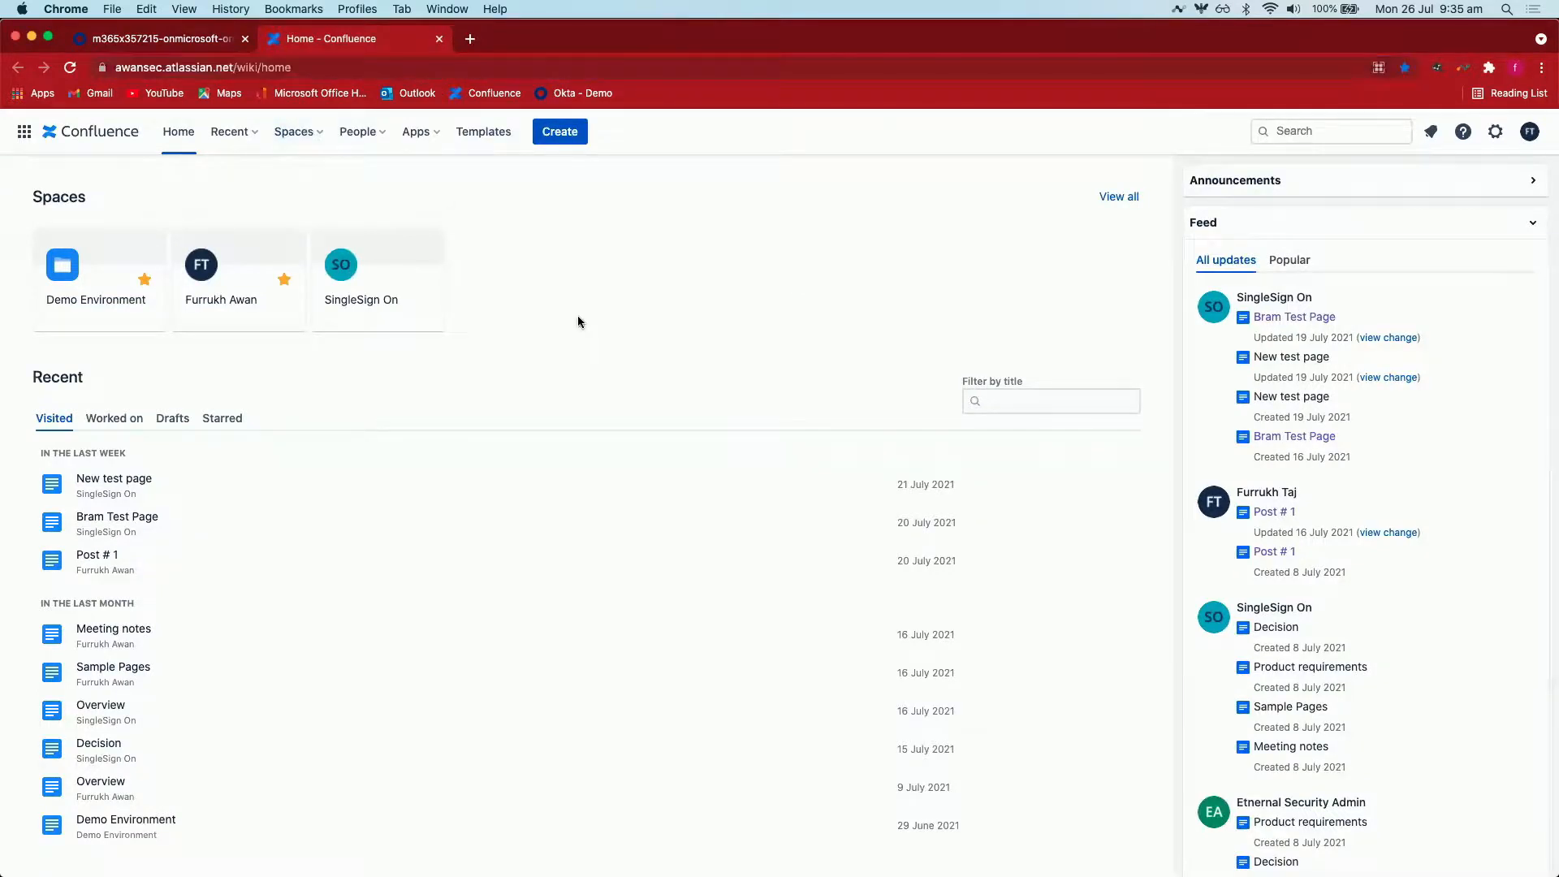